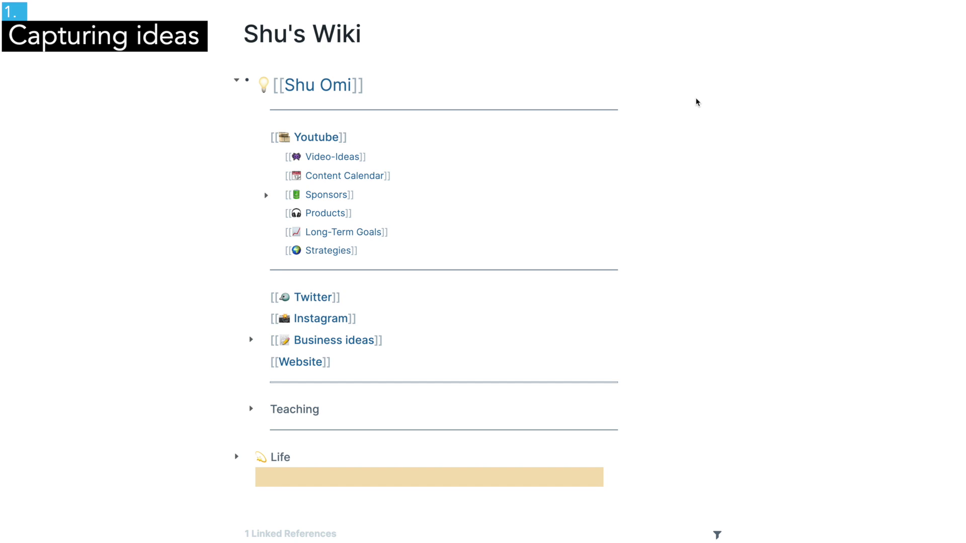
- Open the January 21st, 2021 daily note in the sidebar from recent pages
key(ctrl+u)
key(Down)
key(Up)
key(Up)
key(Down)
key(Down)
key(Down)
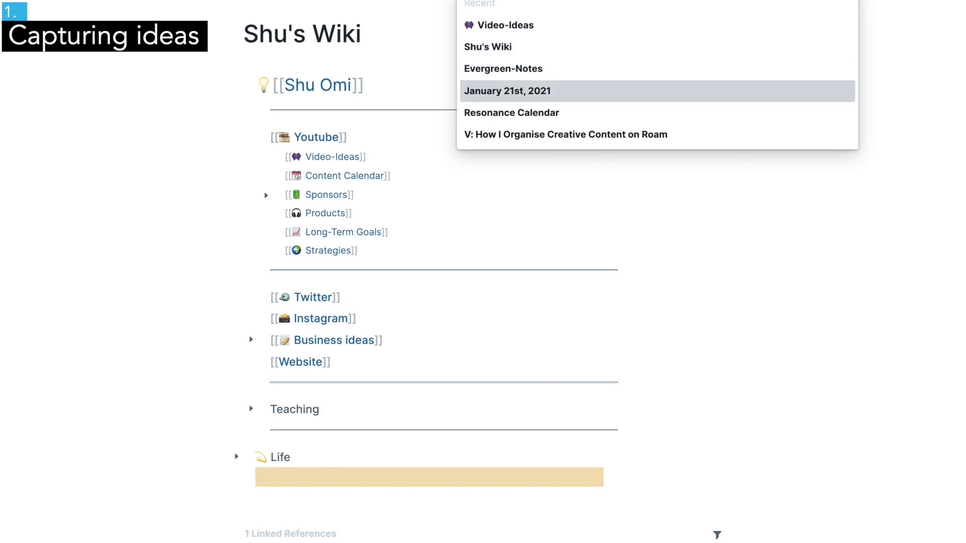
key(shift+Return)
- Write 'Write down ideas here!' as the first bullet and move the capture window lower right
click(645, 75)
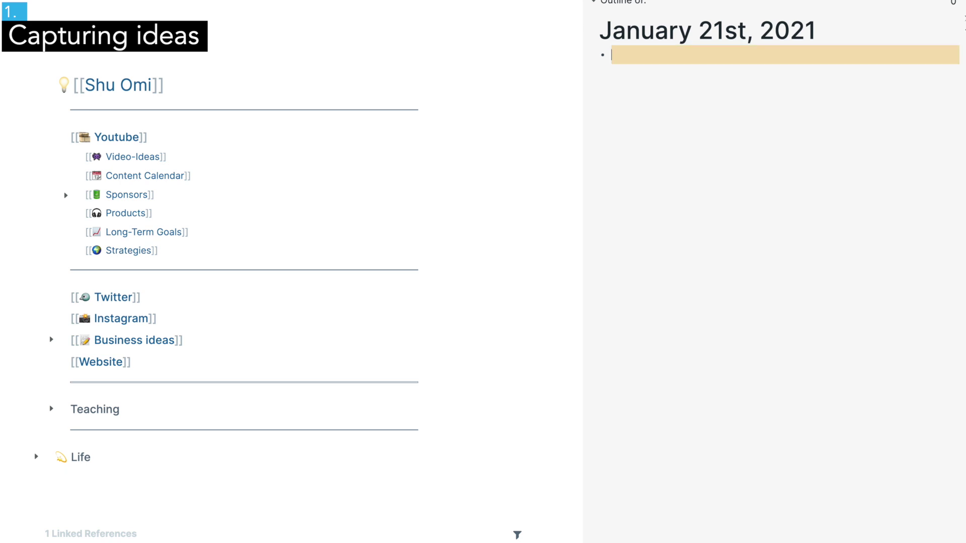
text(Write down ideas here!)
key(Return)
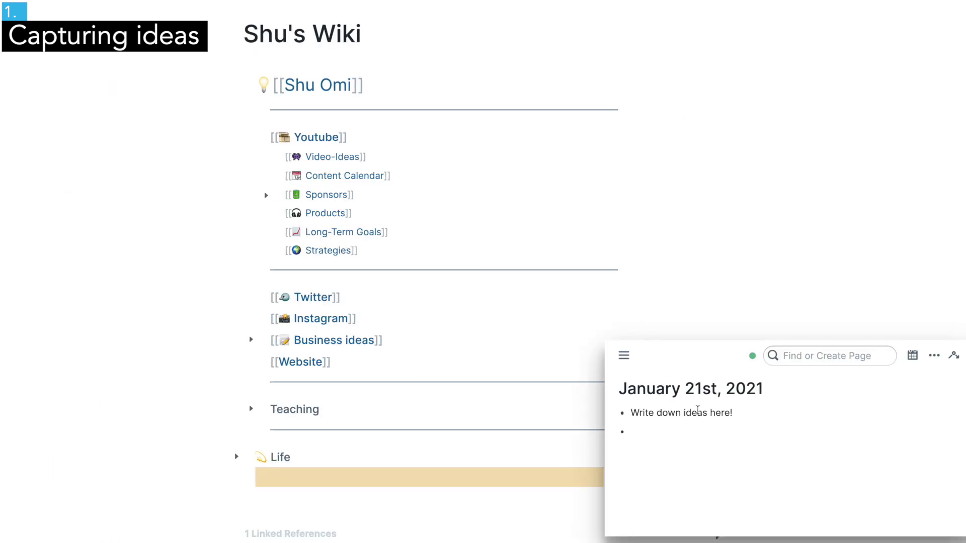
drag(664, 335, 637, 346)
drag(581, 334, 702, 337)
- Add a 'Roam 42 plugin' bullet with nested note 'Write down ideas quickly with Roam 42'
click(630, 441)
text(Roam)
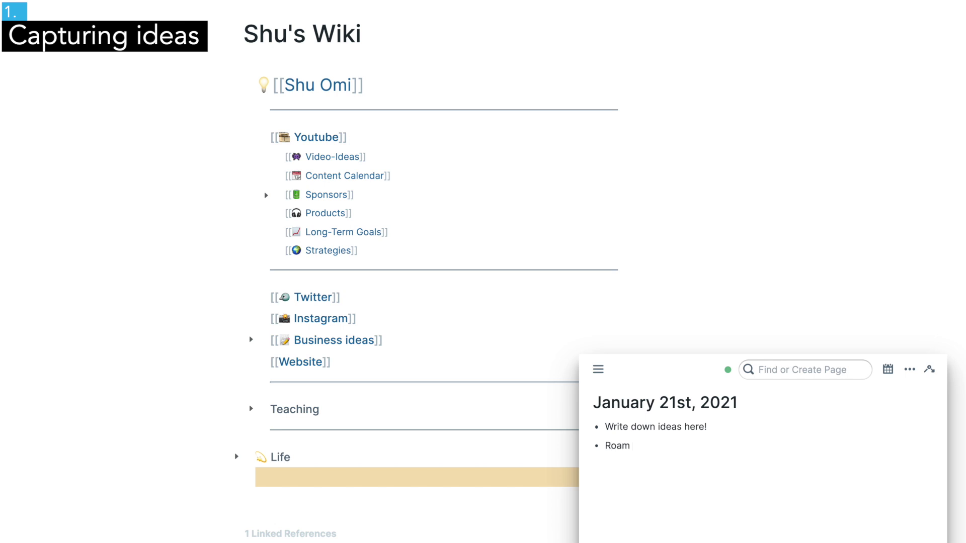
text( 42 plugin)
key(Return)
key(Tab)
text(Write down ideas quickly with Roam 42)
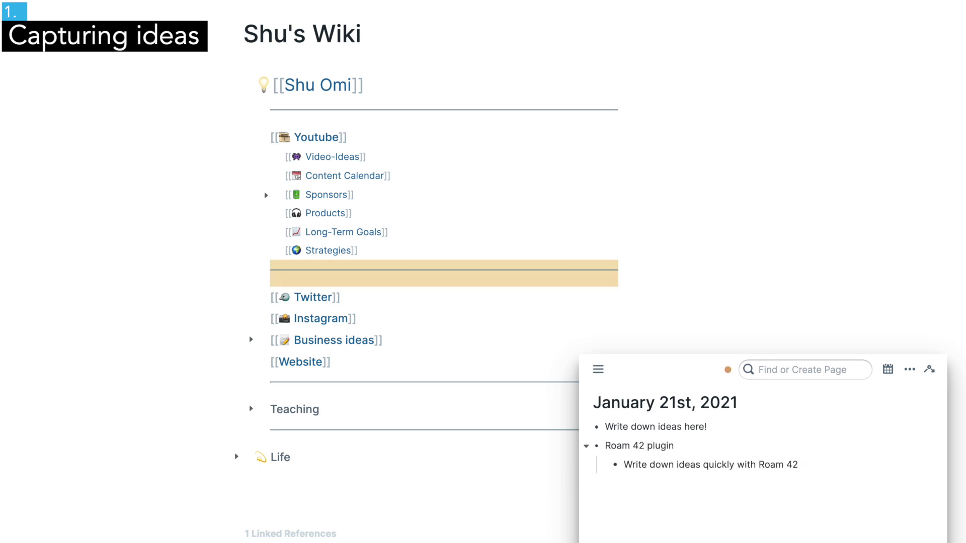
key(Return)
key(shift+Tab)
- Add #Video-Ideas ideas: The best things I bought in 2020, Comparison Roam vs RemNote, Comparison mymind vs Walling
text(#)
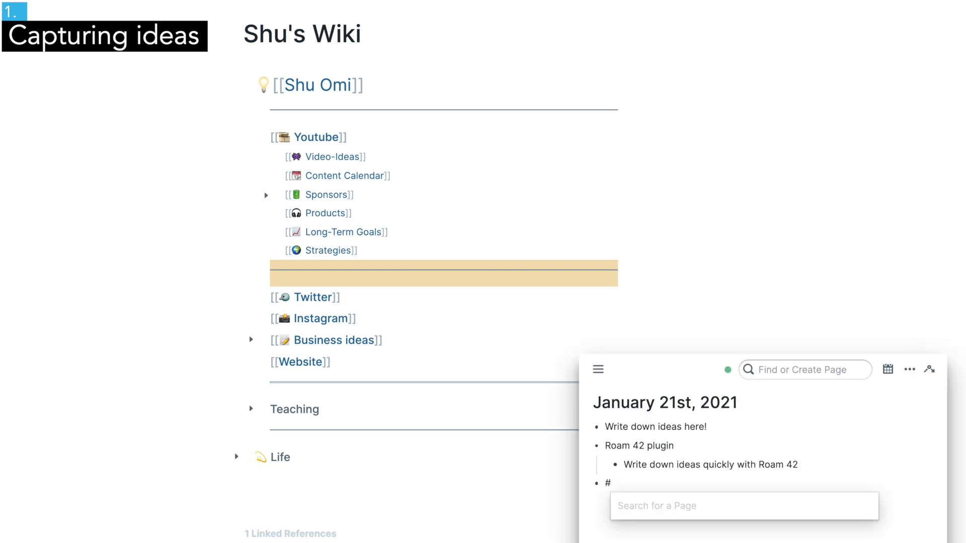
text(video-i)
key(Return)
text(The best things I)
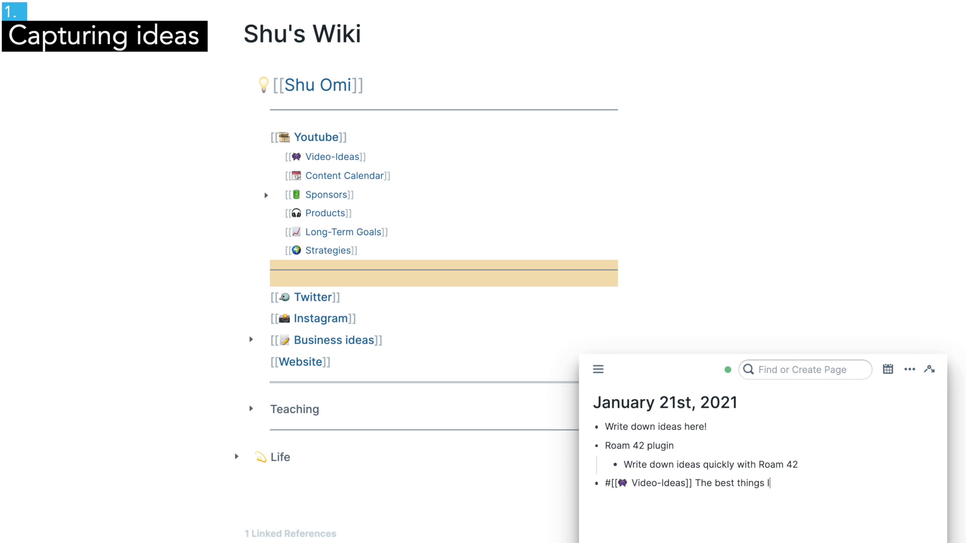
text( bought in 20202)
key(Return)
text(#video)
key(Down)
key(Return)
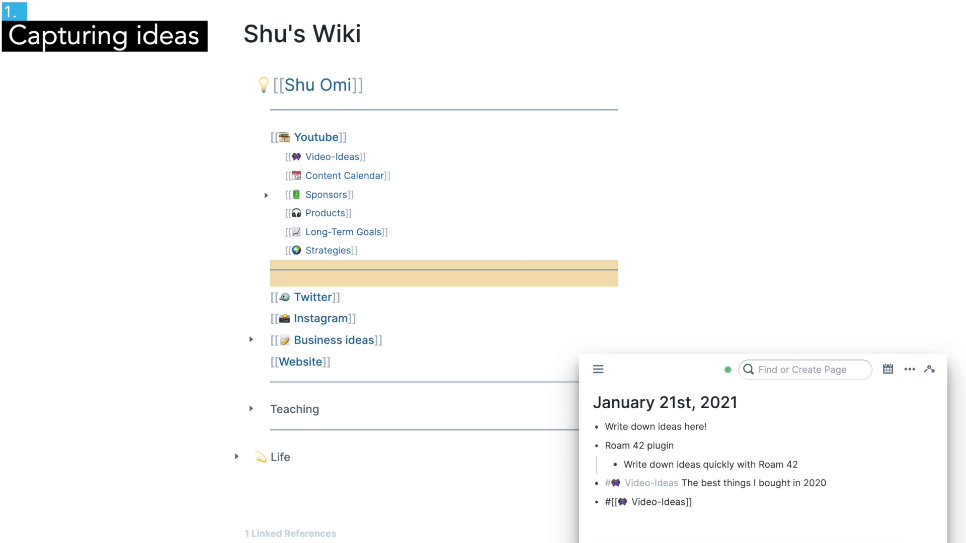
text(Comparison Roam vs RemNote)
key(Return)
text(#Video-)
key(Return)
text(Comparison mymind vs Walling)
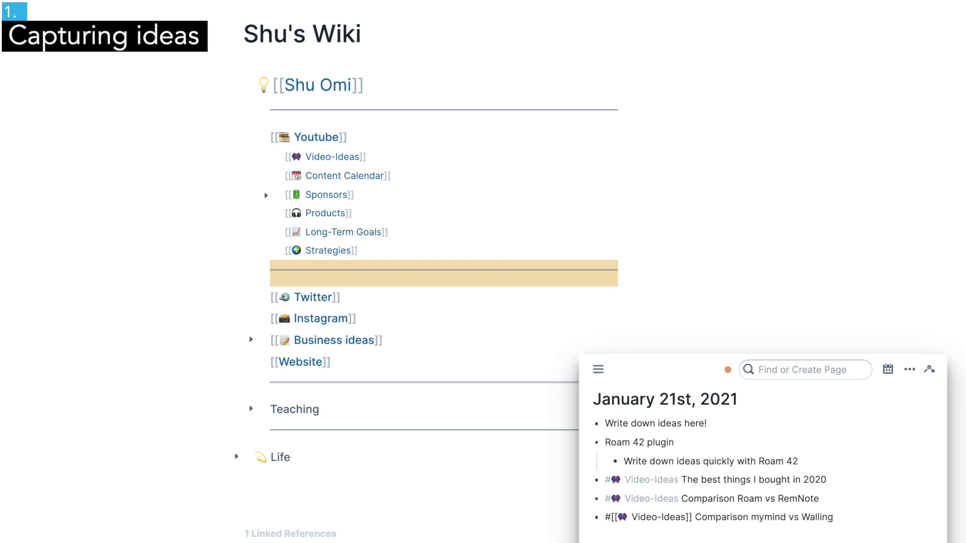
key(Return)
key(Escape)
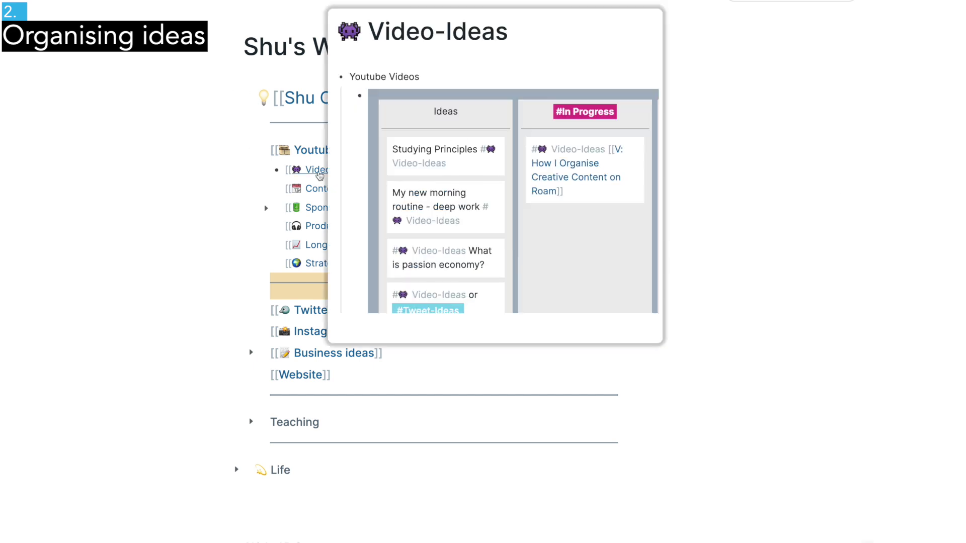
- Open the Video-Ideas page from the Youtube section of the wiki
click(340, 174)
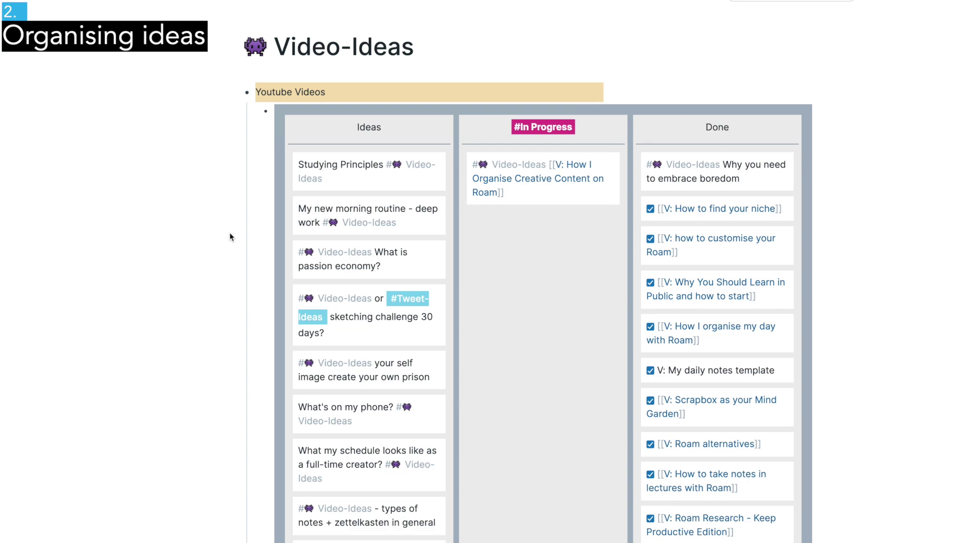
- Drag The best things I bought in 2020, Roam vs RemNote and mymind vs Walling into Ideas
scroll(229, 236, down, 20)
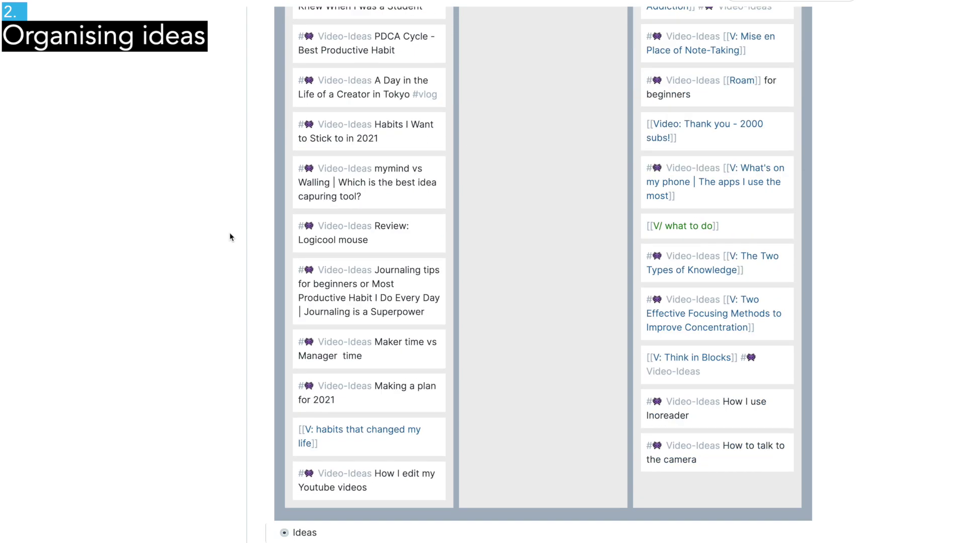
scroll(229, 236, up, 9)
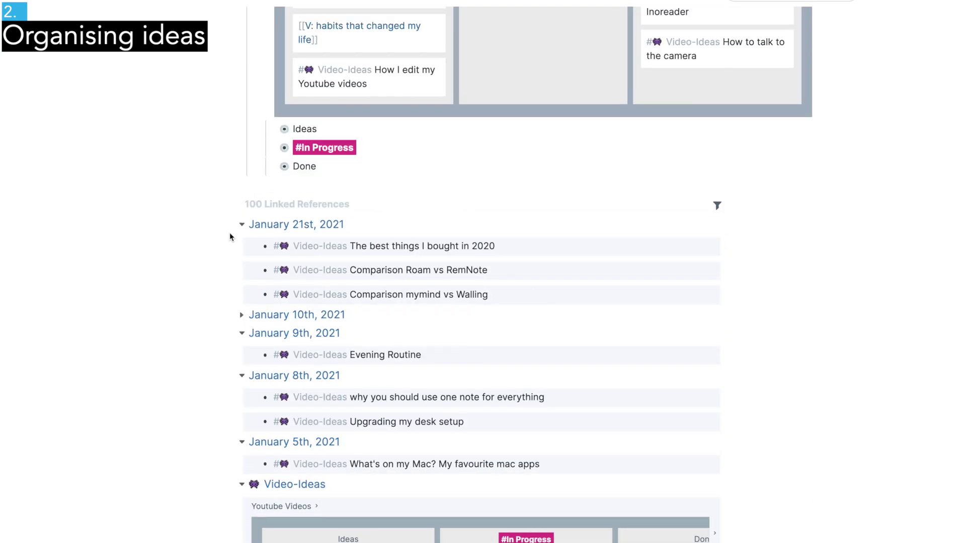
scroll(229, 237, up, 8)
scroll(230, 237, down, 5)
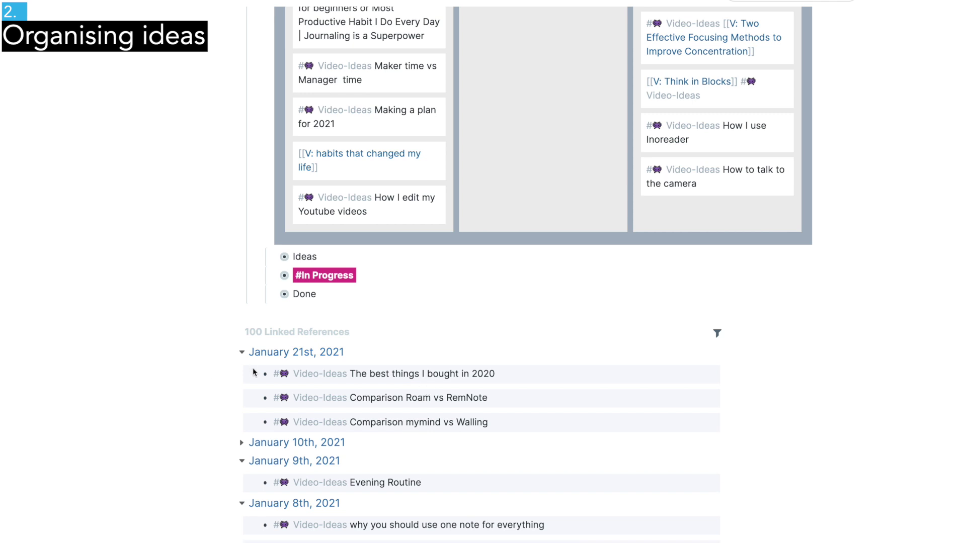
drag(265, 374, 410, 315)
drag(264, 374, 307, 266)
drag(265, 373, 305, 265)
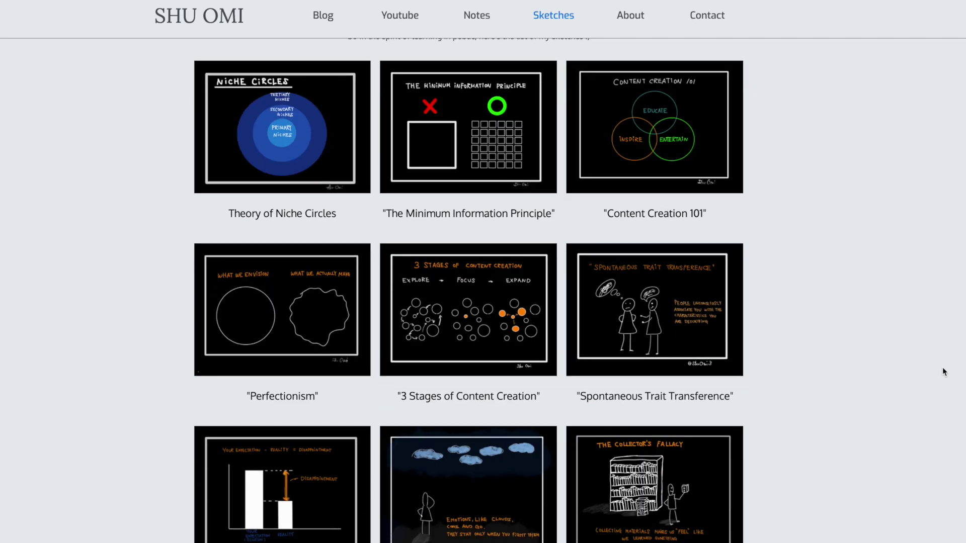
- Open the Theory of Niche Circles sketch from the Sketches page
scroll(942, 368, up, 2)
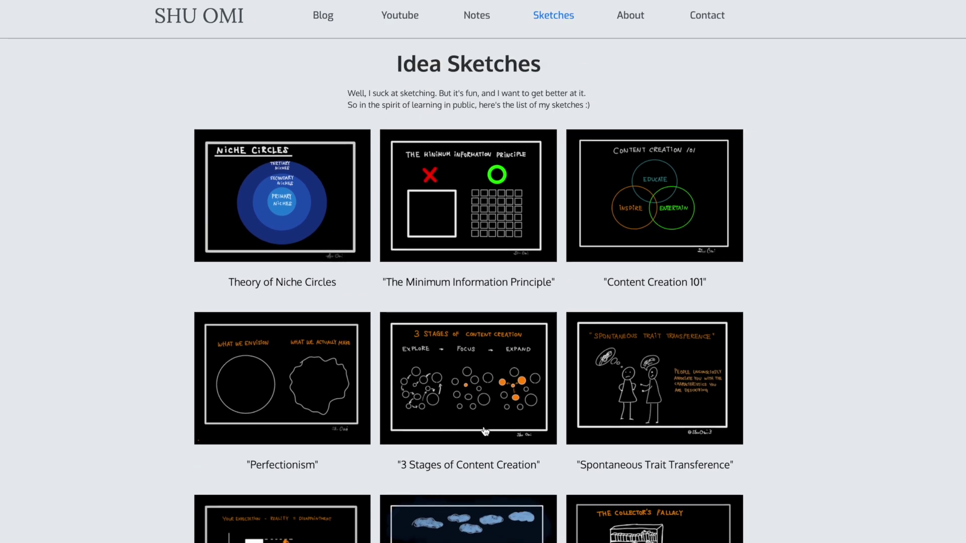
click(307, 232)
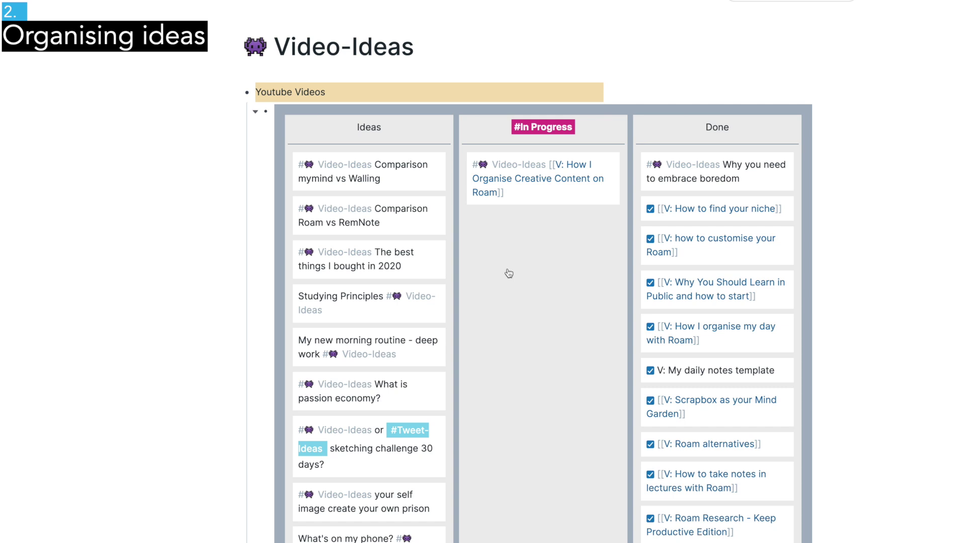
- Drag the Comparison Roam vs RemNote and How I Make My Sketches cards into In Progress
scroll(509, 273, down, 15)
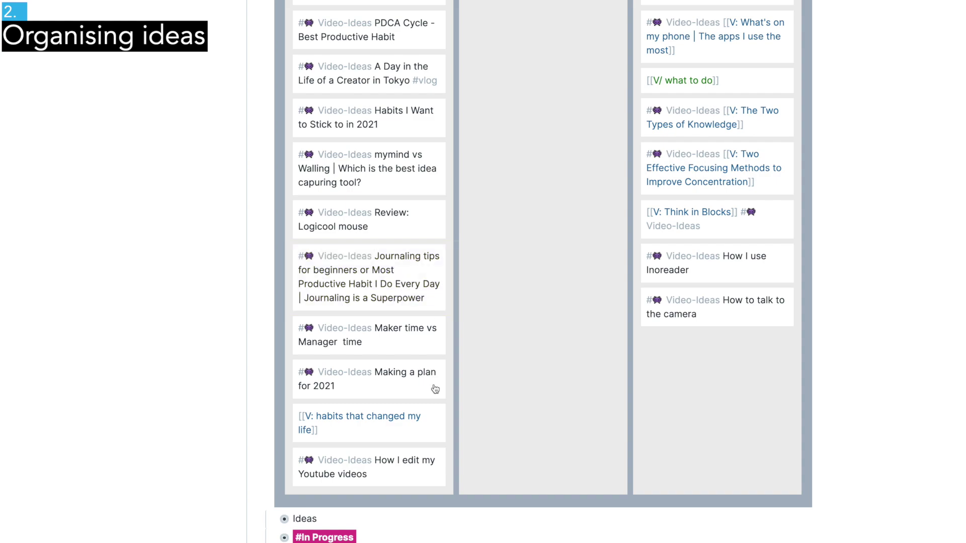
scroll(435, 389, up, 20)
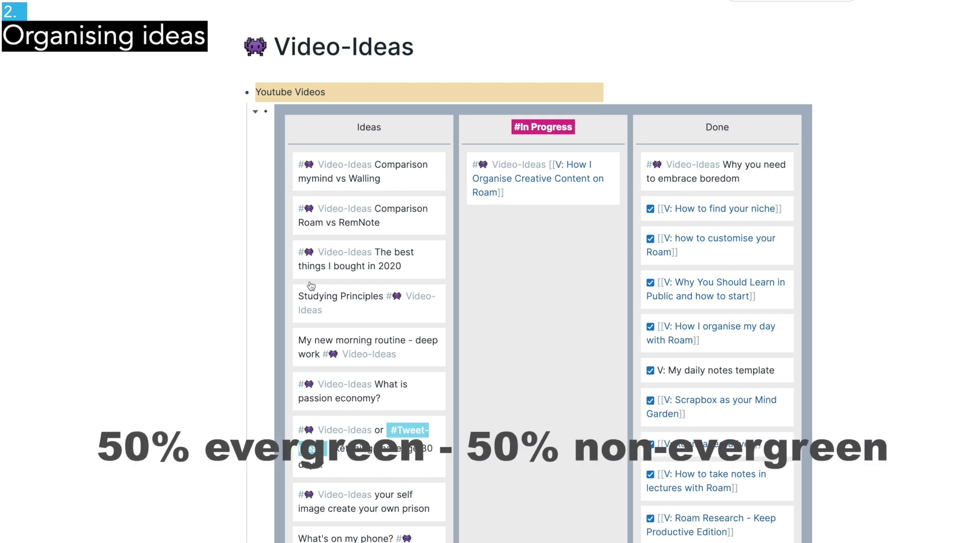
scroll(310, 286, down, 1)
drag(422, 190, 500, 230)
scroll(500, 230, down, 10)
mouse_move(394, 211)
mouse_down()
mouse_move(554, 240)
mouse_move(500, 213)
mouse_up()
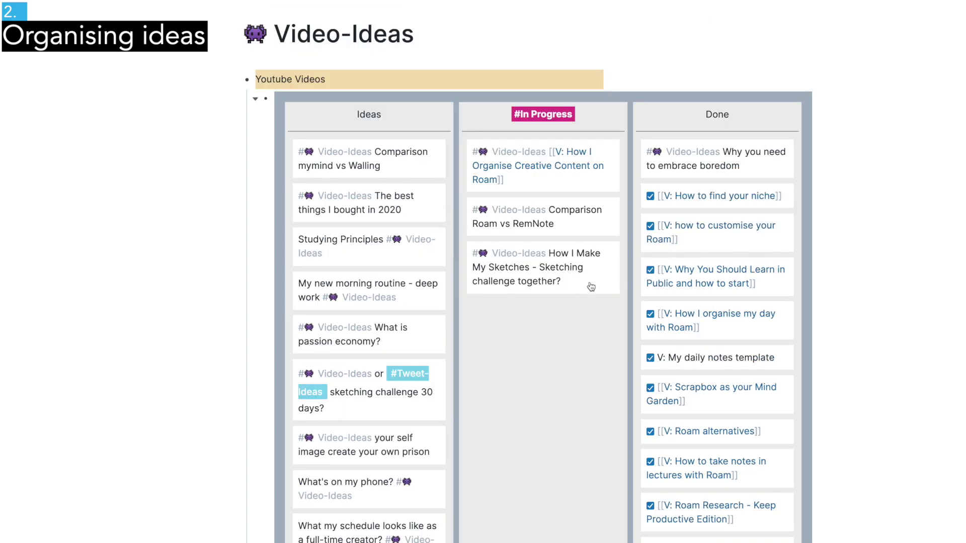
- Open the Content Calendar page in the right sidebar via page search
key(ctrl+u)
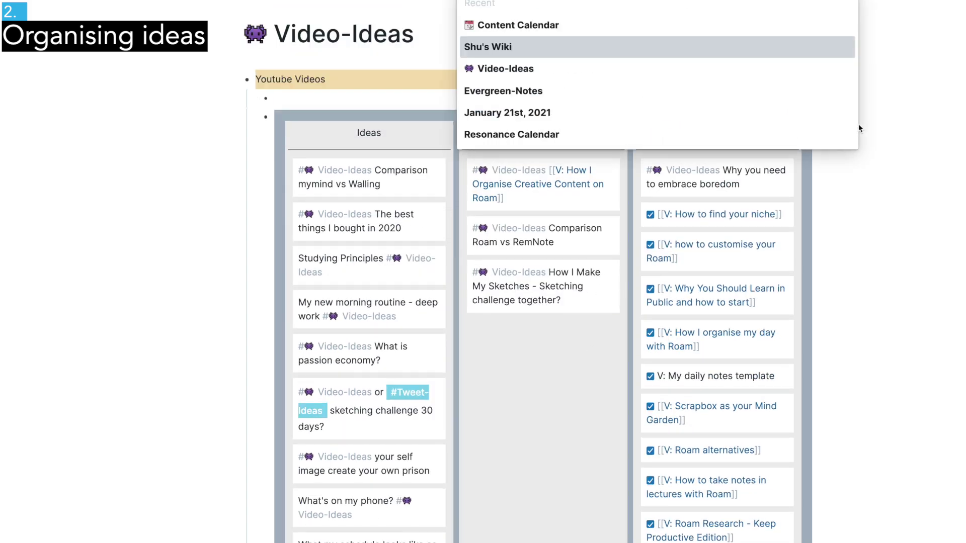
key(Up)
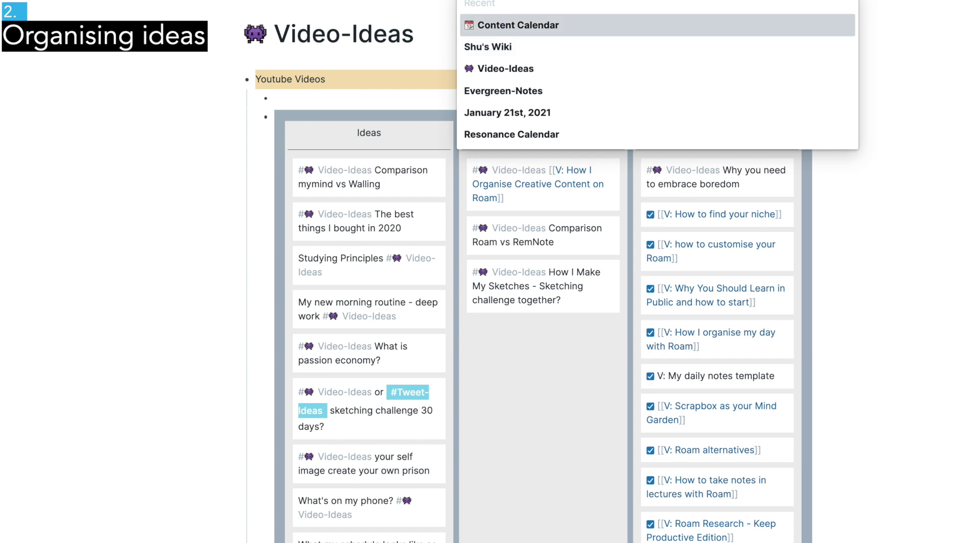
key(shift+Return)
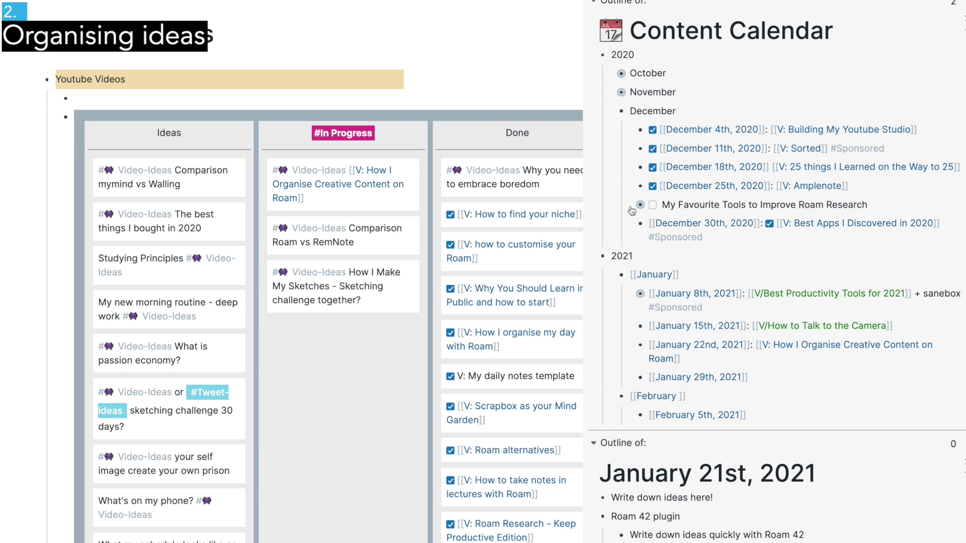
- Fold and unfold December in the calendar, then close the sidebar panel
scroll(616, 250, down, 1)
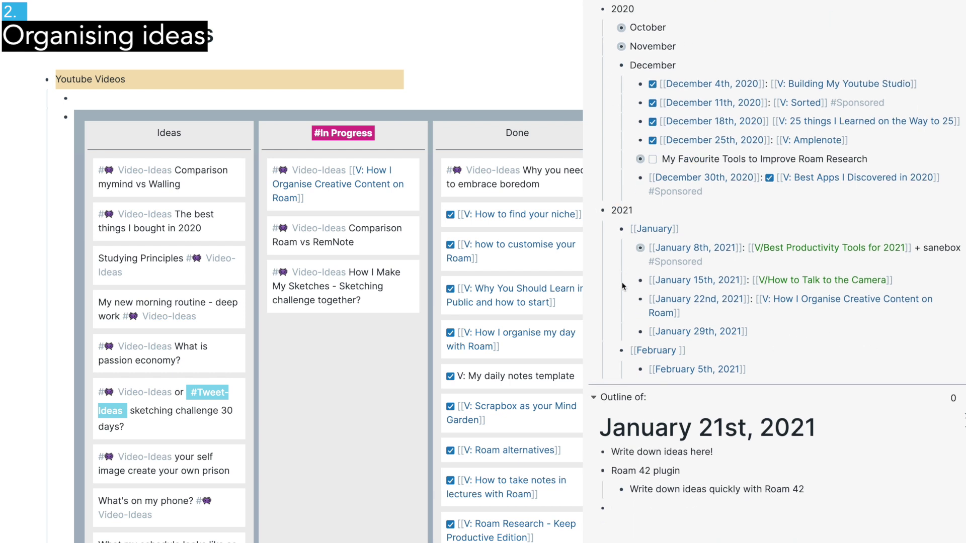
click(611, 66)
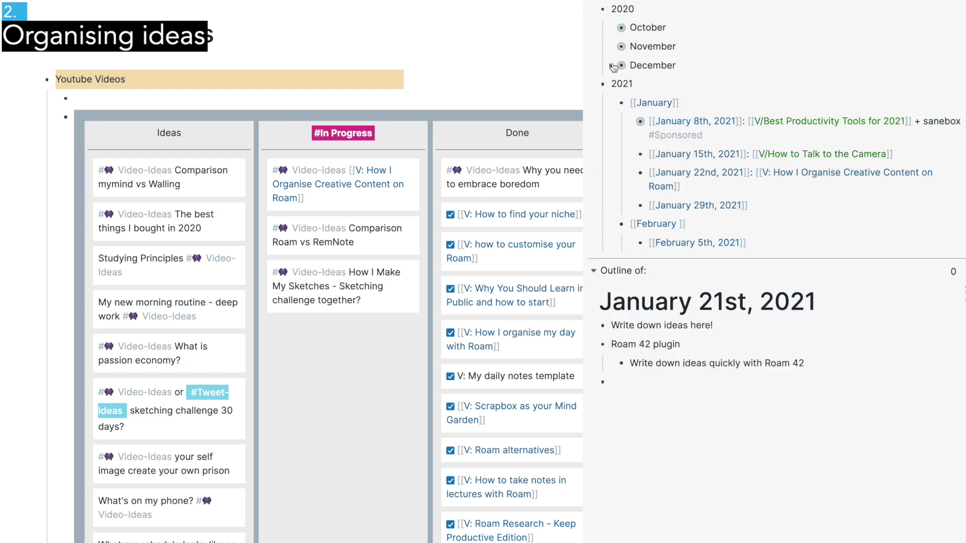
click(613, 67)
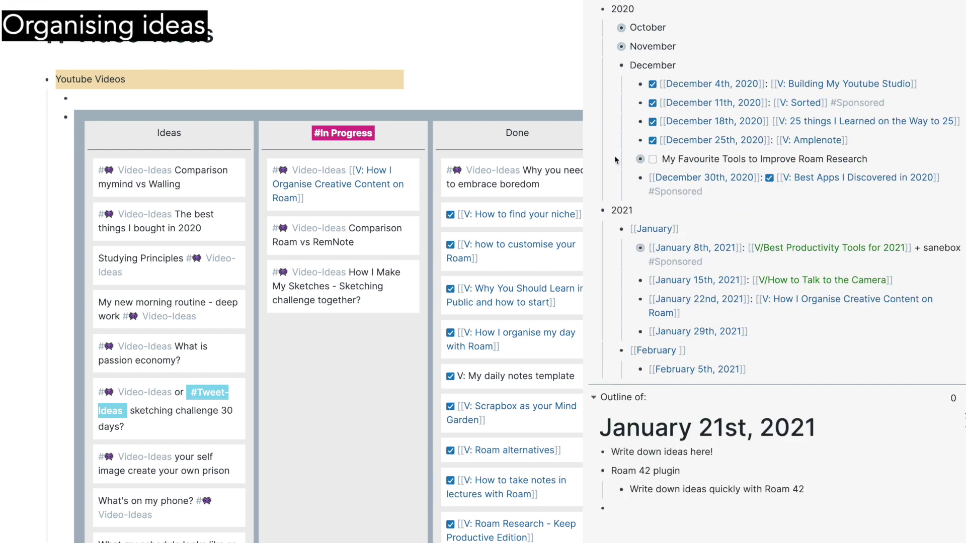
scroll(619, 151, up, 2)
click(955, 8)
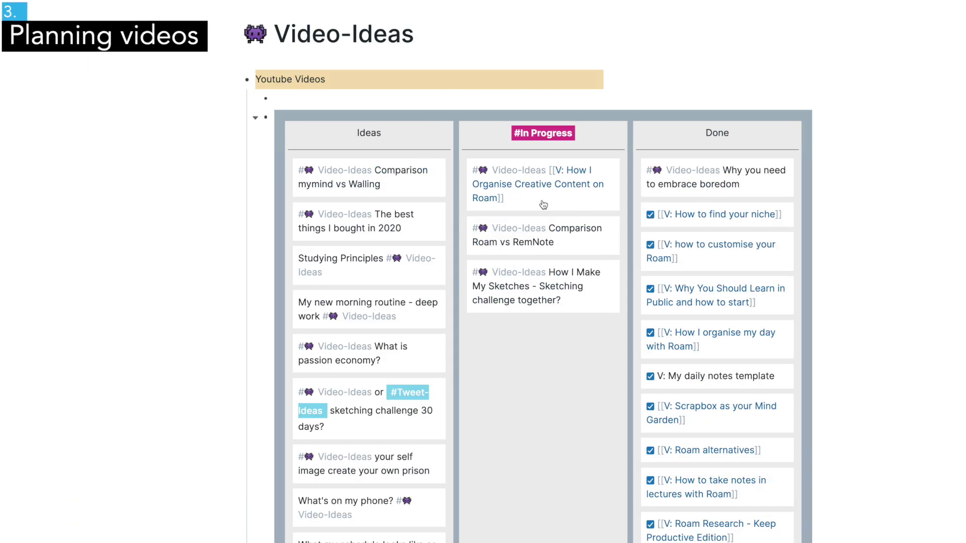
- Open the How I Organise Creative Content on Roam page and insert the Video planning template
shift+click(543, 204)
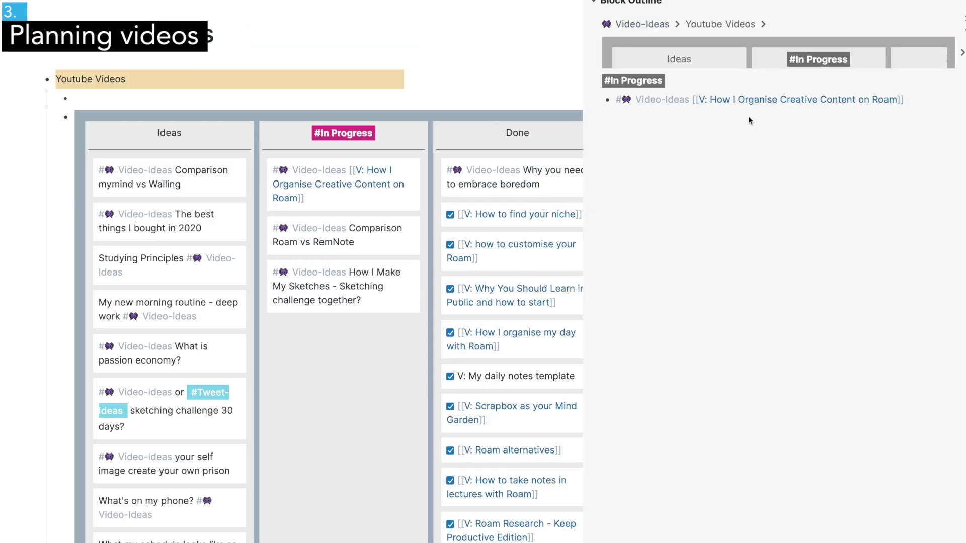
click(877, 100)
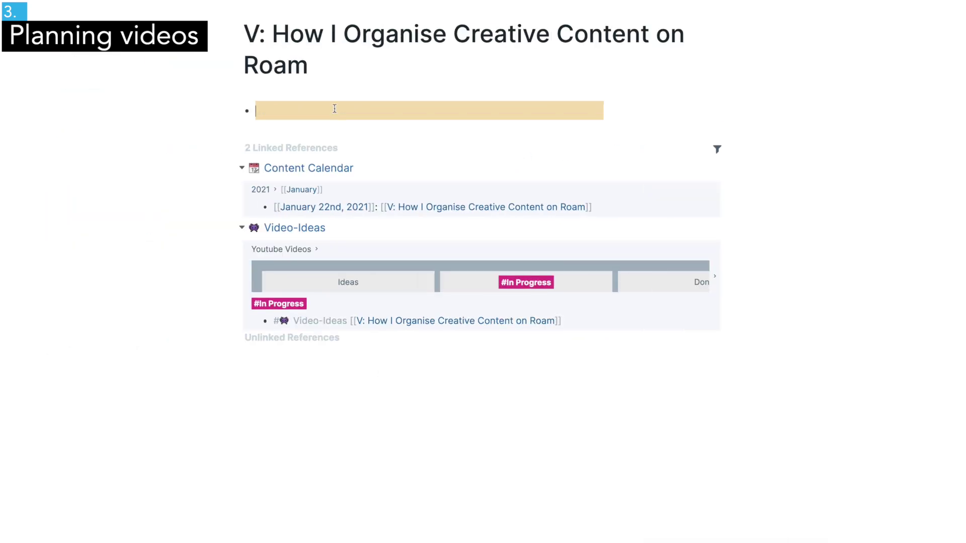
text(;;)
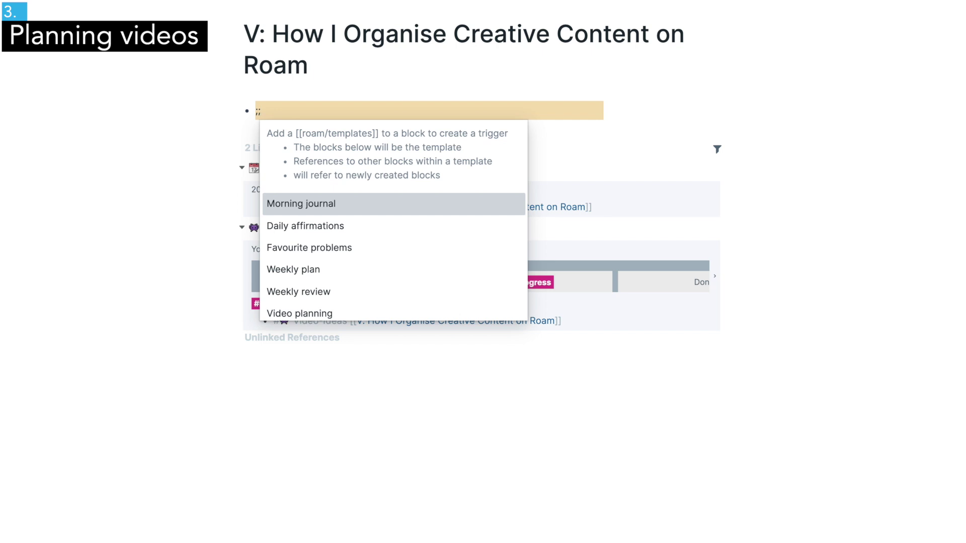
text(pl)
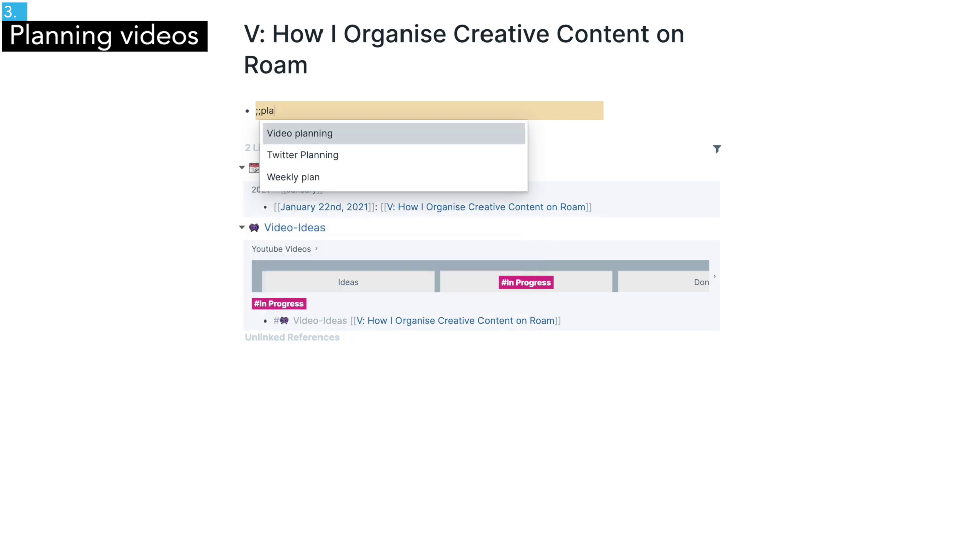
text(a)
key(Return)
- Note 'Video template [[roam/templates]]' in today's daily note and start a point under Key message
key(Down)
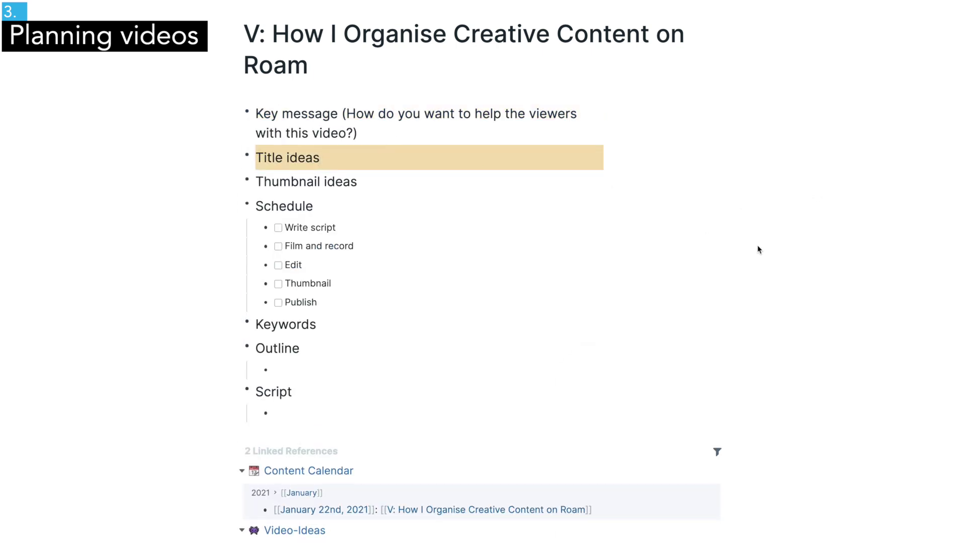
key(alt+shift+comma)
text(Video template)
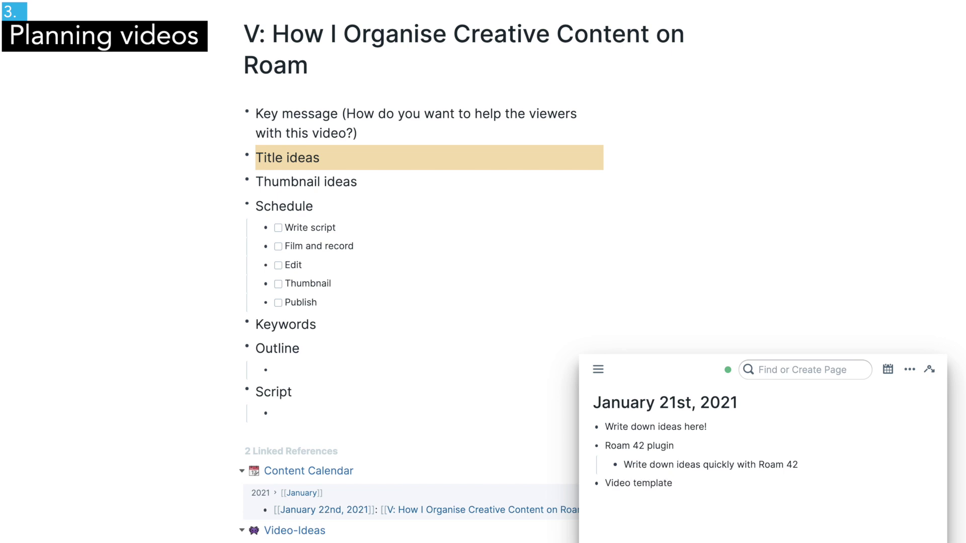
text( [[roam/tem)
key(Return)
key(Return)
key(Tab)
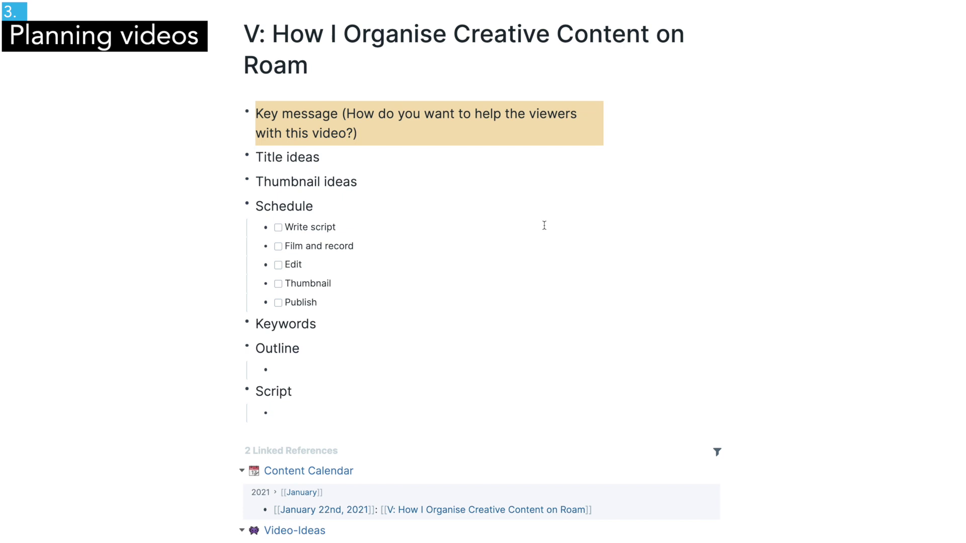
key(Return)
key(Tab)
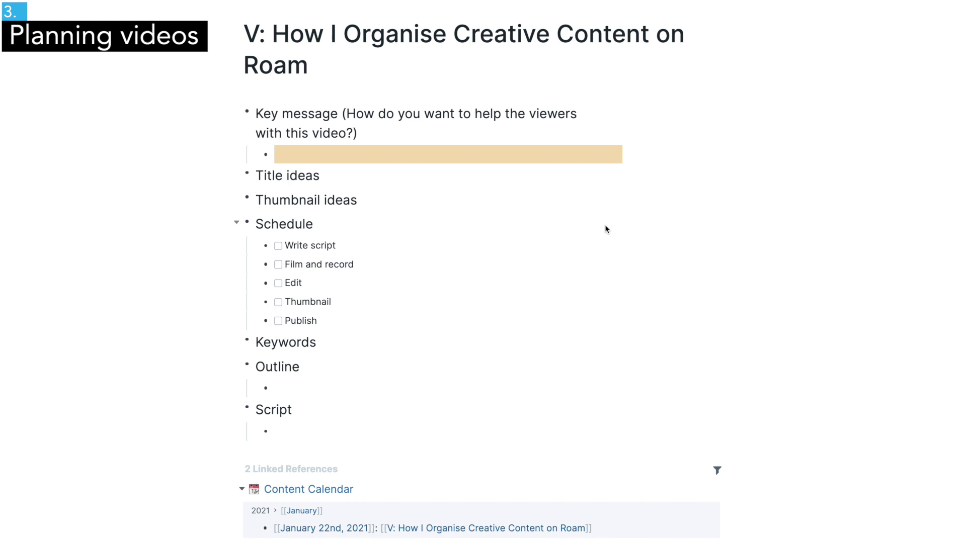
- Add 'Problems?' with two nested points on Notion vs Roam and missing creative workflows
text(Problems?)
key(Return)
key(Return)
key(Up)
key(Tab)
text(Notion is known for a great content management tool for creators. But Roam isn't. Perhaps can show Roam can u)
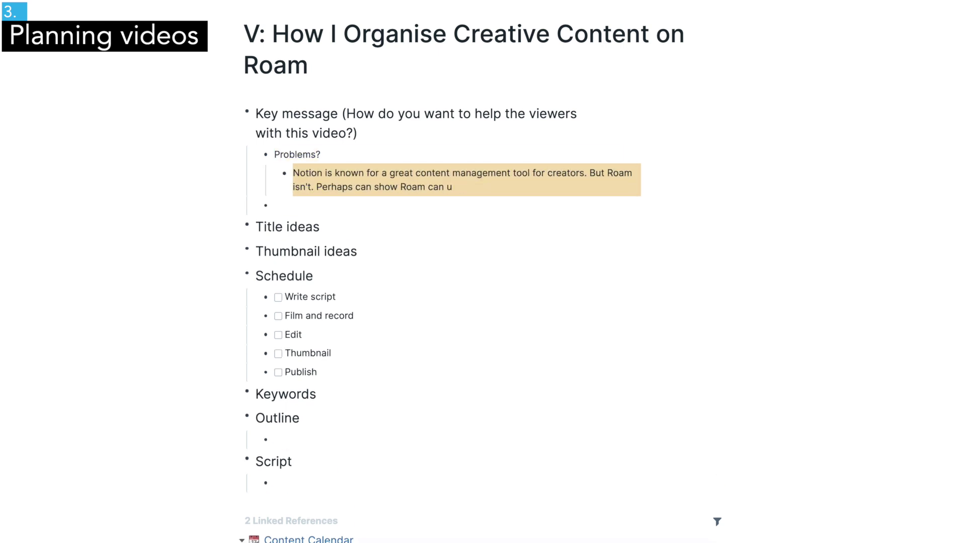
key(BackSpace)
text(be used for that purpose too.)
key(Return)
text(Many people might not have a solid )
text(creative workflow within Roam. I can show one that works)
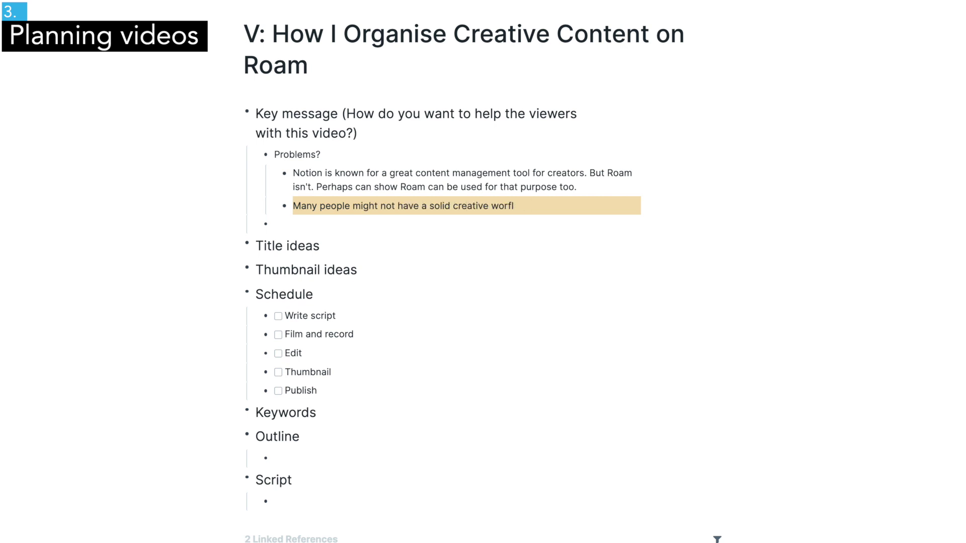
text( for me so they can take some of it to integrate into theirs.)
key(Return)
key(BackSpace)
key(Down)
- Add 'Solution / value' listing creative workflow in Roam, the planning template, and the kanban board
text(Solution / value)
key(Return)
key(Tab)
text(introduce how i)
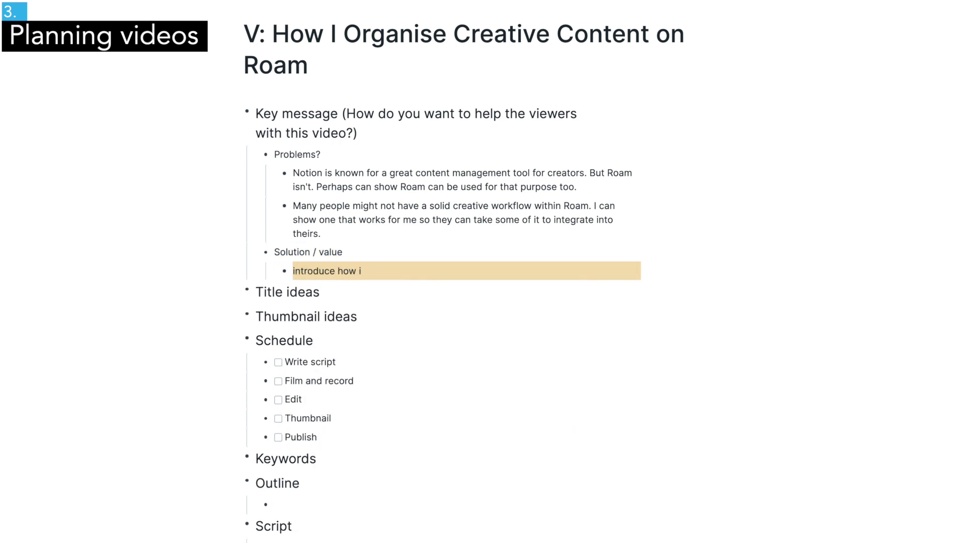
key(BackSpace)
text(creative workflow in Roam)
key(Return)
text(The planning template)
key(Return)
text(The kanban board for managing content)
scroll(329, 244, down, 2)
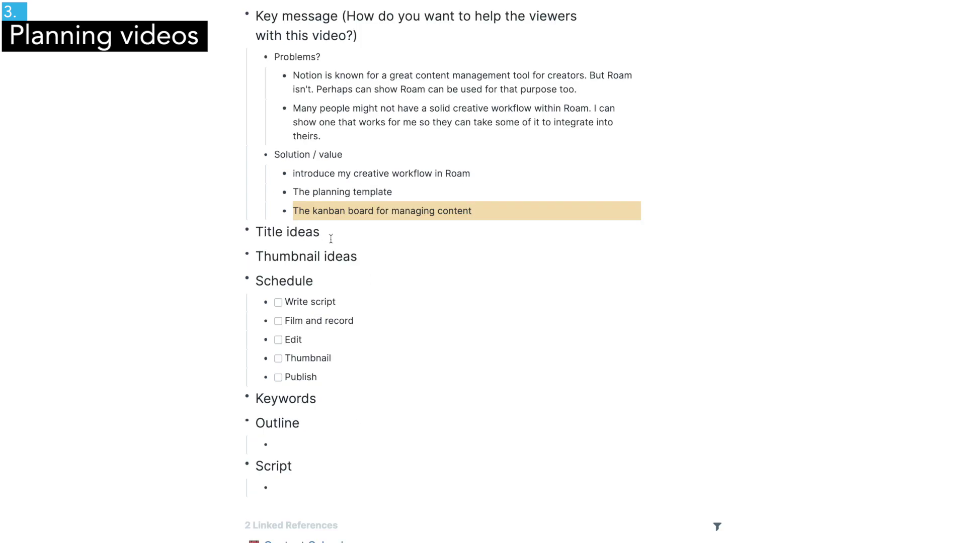
- List nine titles under Title ideas, from 'How I Use Roam for Creating Videos and Articles' onward
click(331, 239)
key(Return)
key(Tab)
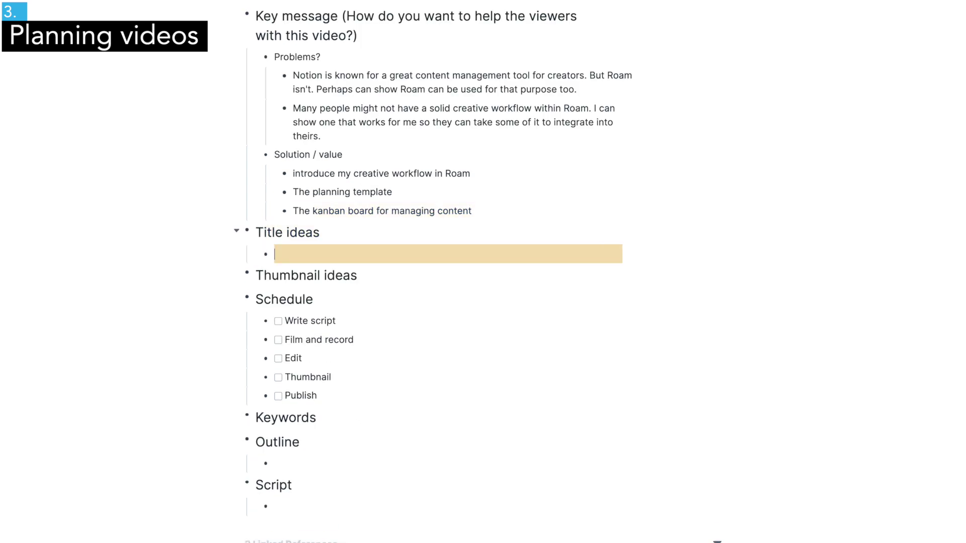
text(How I Use Roam for Creating Videos and Articles)
key(Return)
text(How I Use Roam | My Creative Workflow)
key(Return)
text(My Creative Process with Roam Research)
key(Return)
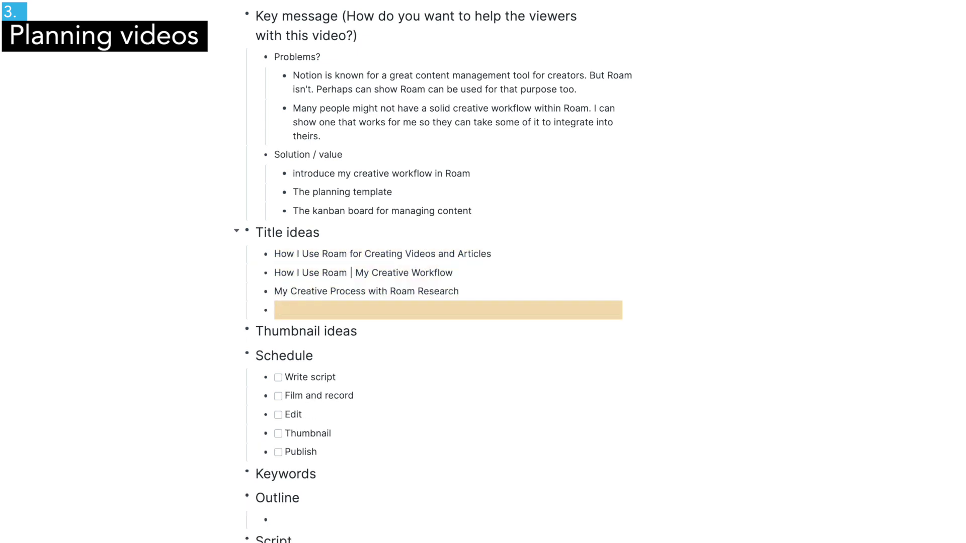
text(Roam for Creators | How I Use Roam to Make Youtube Videos)
key(Return)
text(Best Note App for Creators)
key(Return)
text(Best Note App)
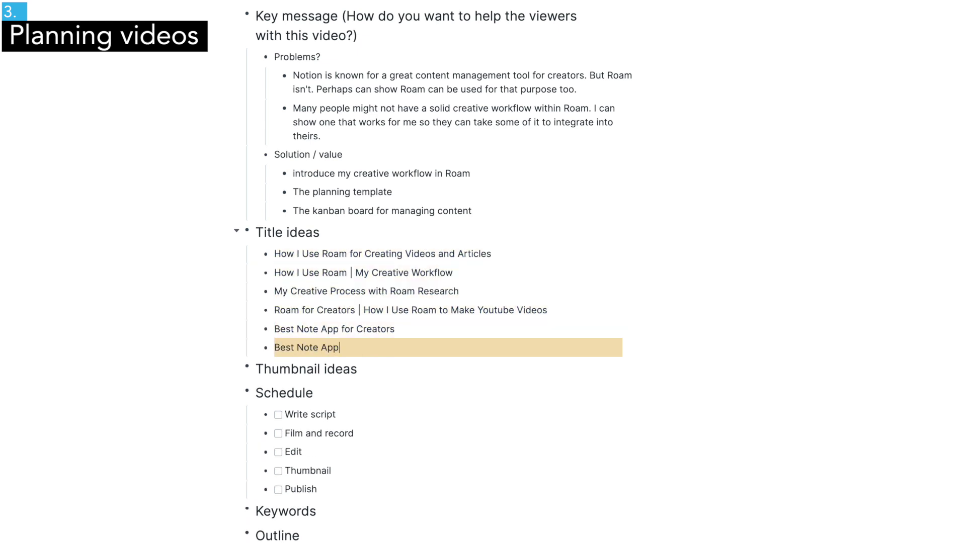
text( for Creating Content)
key(Return)
text(How I Create Content with Roam Research)
key(Return)
text(My Creative Workflow in Roam Research)
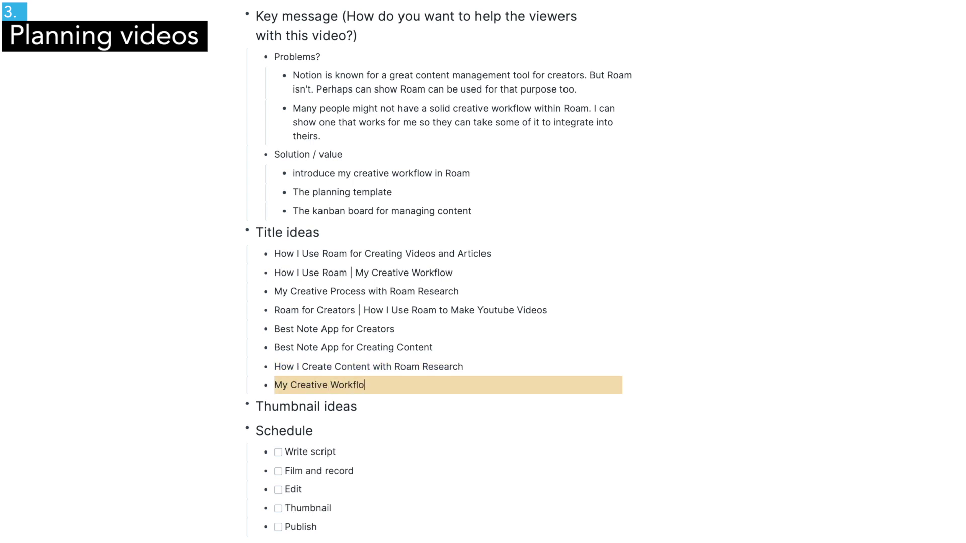
key(Return)
text(How to Use Roam to Become a Prolific Creator)
- Start an empty nested point under Thumbnail ideas, then begin searching saved items in mymind
click(358, 425)
key(Return)
key(Tab)
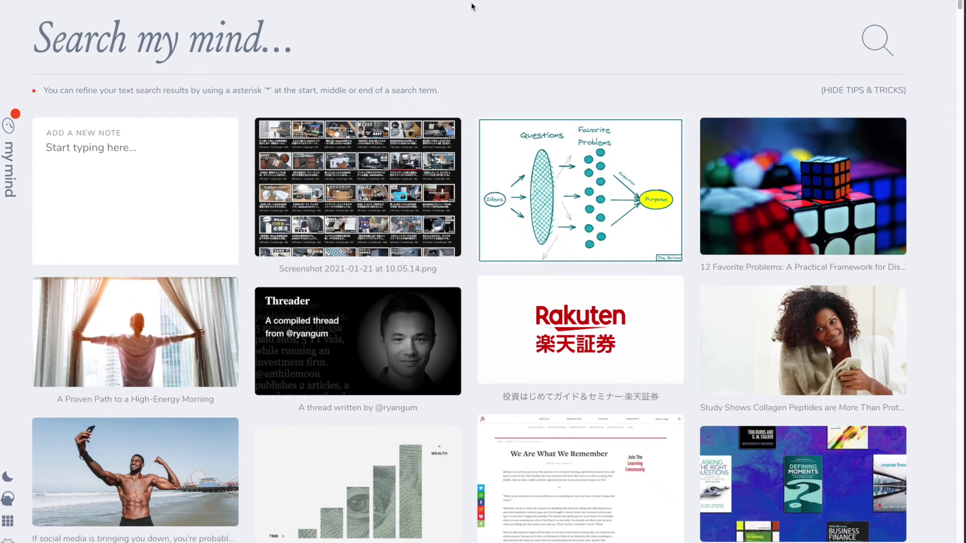
click(212, 53)
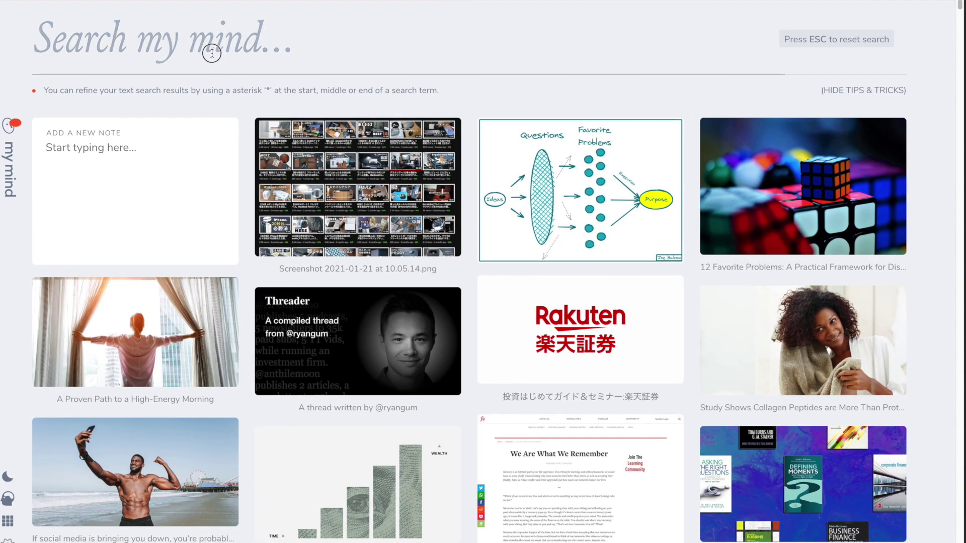
text(thumbnail)
key(Return)
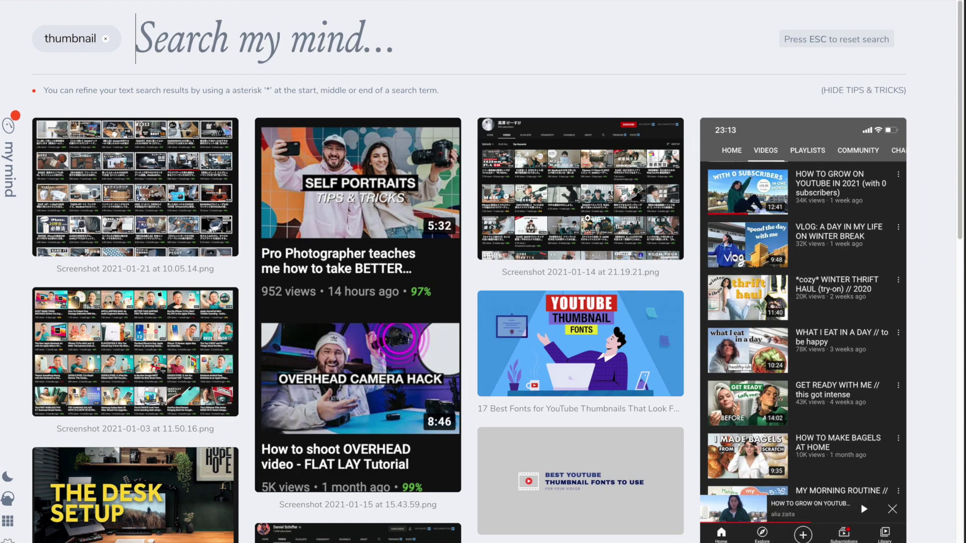
scroll(344, 200, down, 12)
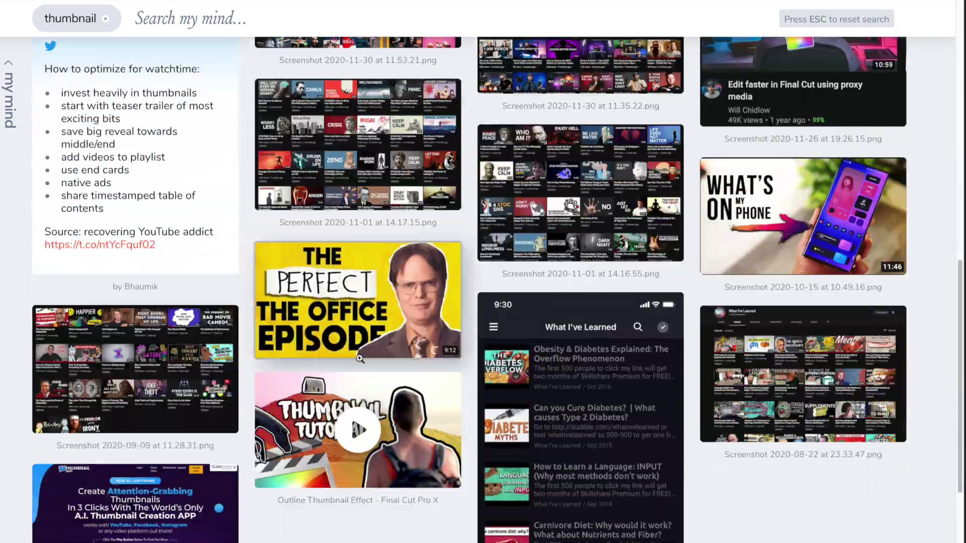
scroll(360, 359, up, 4)
click(443, 241)
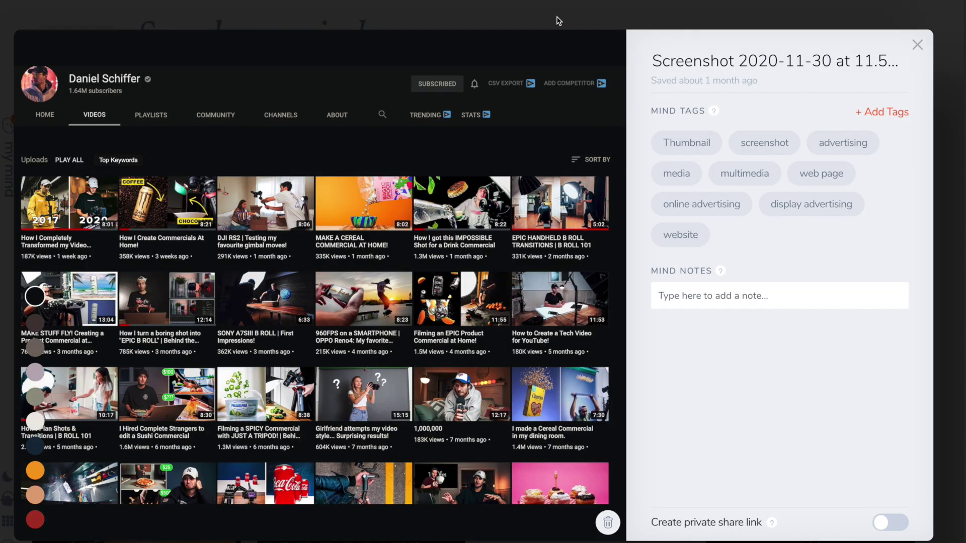
click(557, 18)
scroll(401, 279, up, 5)
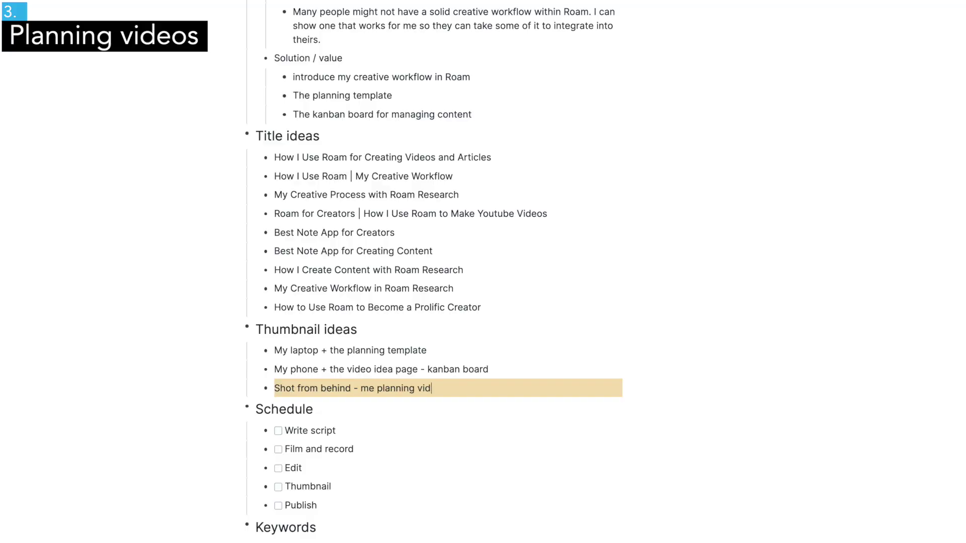
- Add the last thumbnail ideas: 'My laptop + Roam logo' and 'Me holding my laptop'
text(eo on laptop)
key(Return)
text(My laptop + Roam logo)
- Date the Write script task January 18th – January 19th, 2021
key(Return)
text(Me holding my laptop)
scroll(433, 272, down, 4)
click(385, 196)
text(/date)
key(Return)
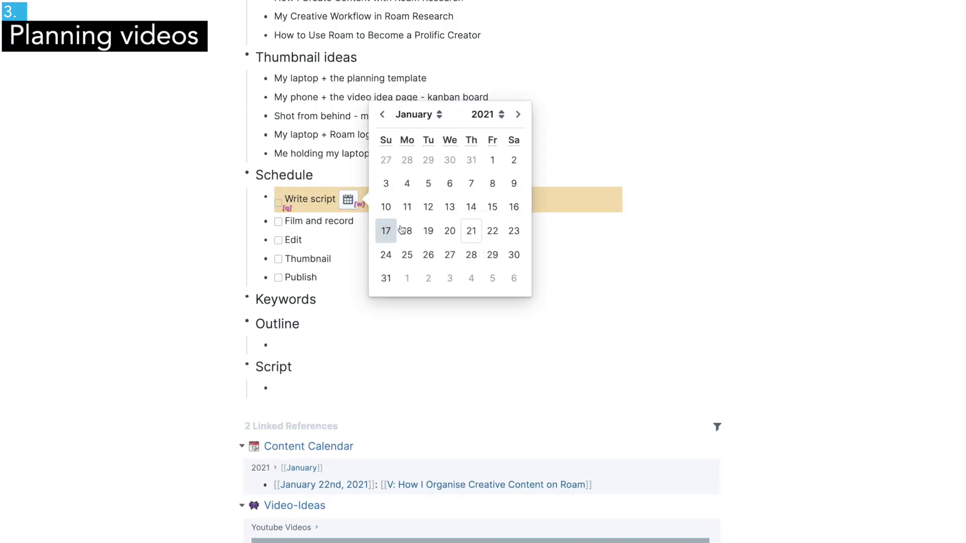
click(408, 231)
text(- /date)
- Schedule the Film and record task for January 20th, 2021
key(Return)
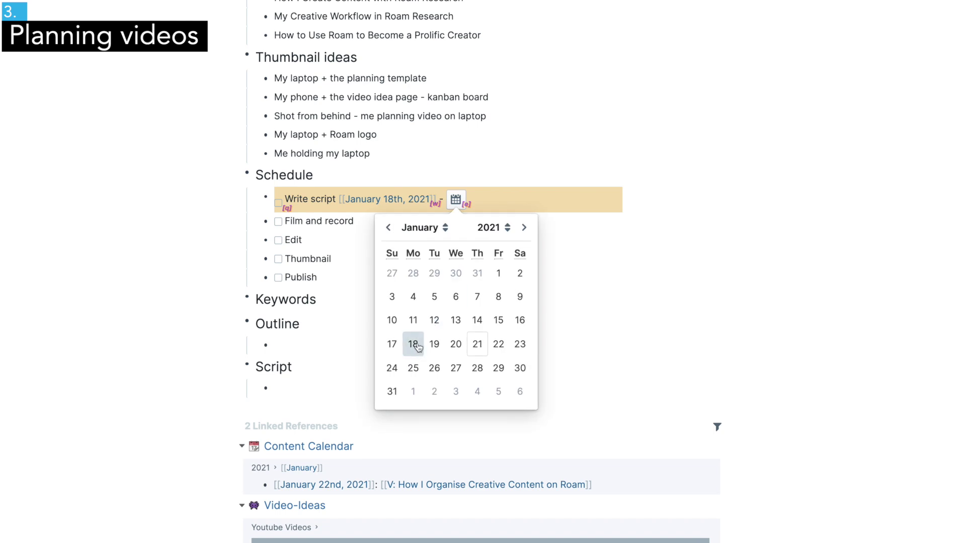
click(436, 341)
click(387, 211)
text(/date)
- Date the Edit task from January 20th to January 22nd, 2021
key(Return)
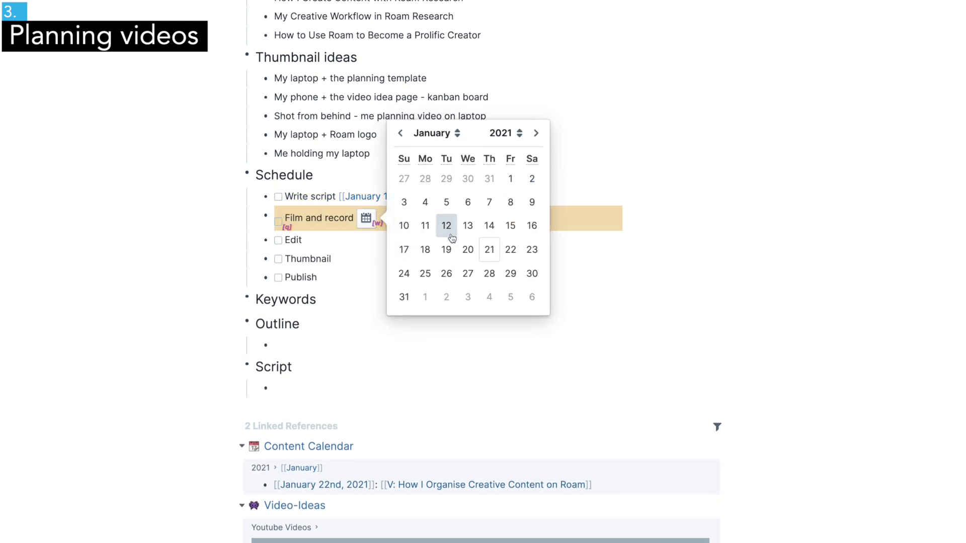
click(470, 250)
click(373, 247)
text(/date)
key(Return)
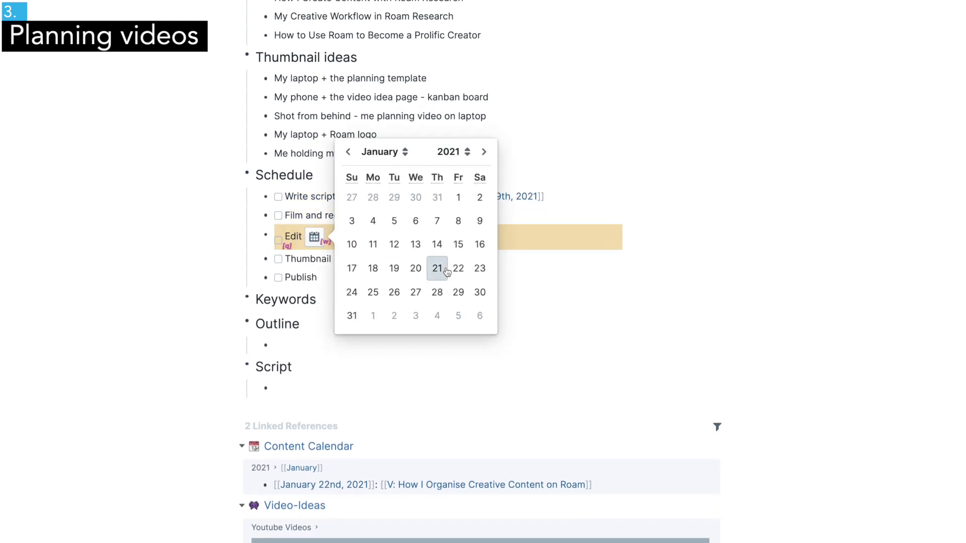
click(416, 267)
click(446, 243)
click(433, 240)
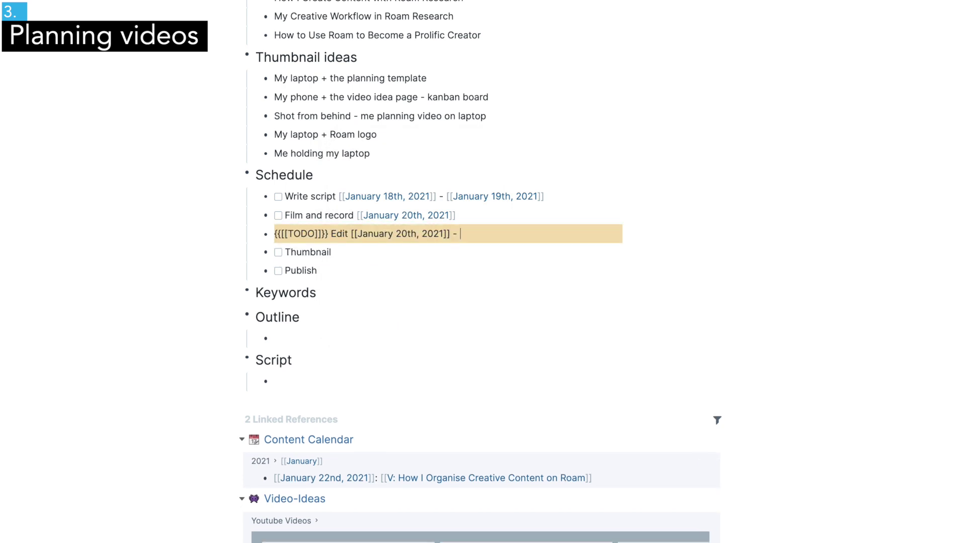
text(/date)
key(Return)
click(467, 380)
- Schedule both the Thumbnail and Publish tasks for January 22nd, 2021
click(381, 253)
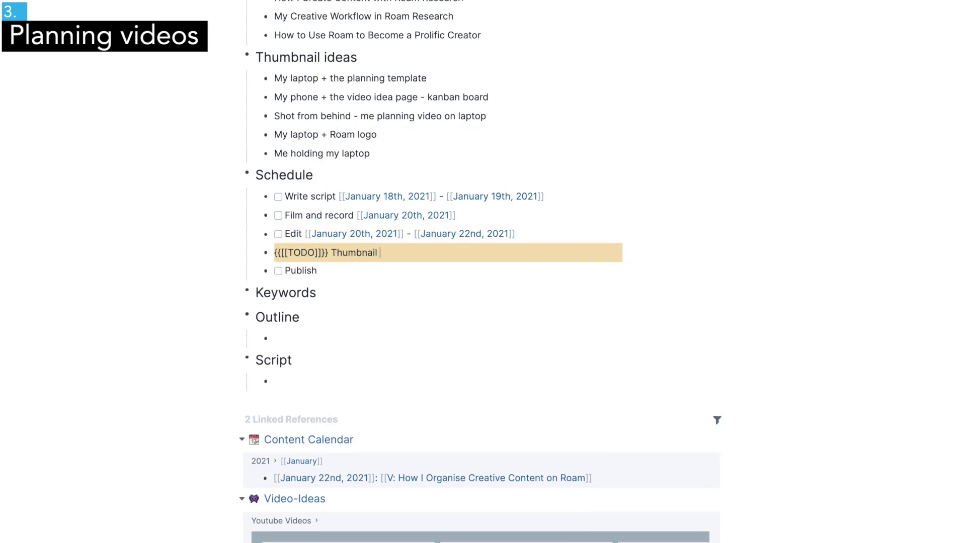
text(/date)
key(Return)
click(486, 289)
click(381, 270)
text(/da)
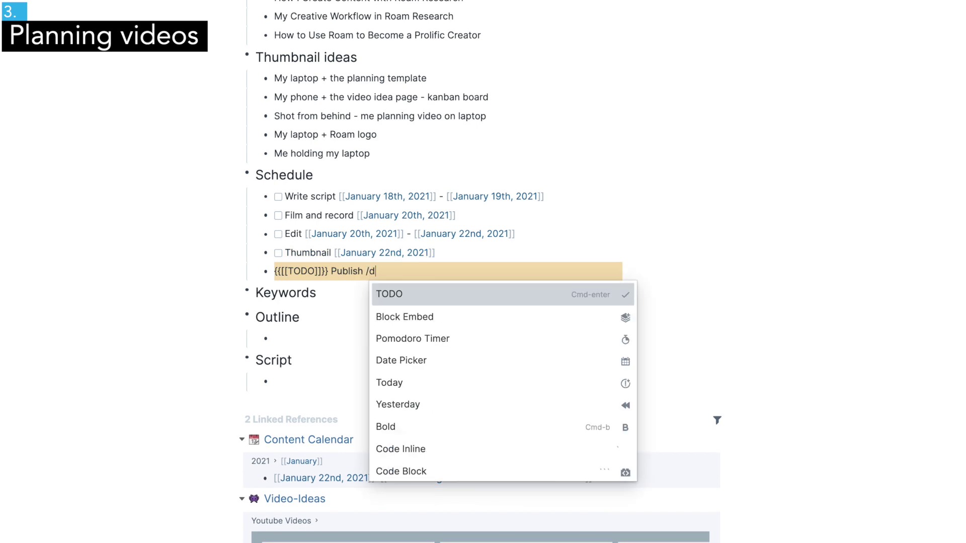
key(Return)
click(473, 306)
- Under Keywords add 'Using kanban board', [[Paul Graham]] and nested [[A: What makes Paul Graham a great writer?]]
key(Down)
key(Return)
key(Tab)
text(Using kanban board)
key(Return)
text([[Paul Graham]])
key(Return)
key(Tab)
text([[A: What makes Paul Graham a great writer?]])
- Nest a block reference to the writing-rules block, apply its children, then collapse them
key(Return)
text(((writing)
key(Down)
key(Down)
key(Down)
key(Down)
key(Return)
- Link the evergreen, Netflix Principle, Thoughts on niche and roam42 pages as keywords
key(Return)
right_click(388, 373)
click(410, 324)
scroll(410, 324, down, 3)
scroll(275, 273, up, 1)
click(274, 269)
text([[evergreen)
key(Down)
key(Return)
key(Return)
text([[netflix)
key(Return)
key(Return)
scroll(134, 459, down, 1)
text([[Thoughts on]][[niche)
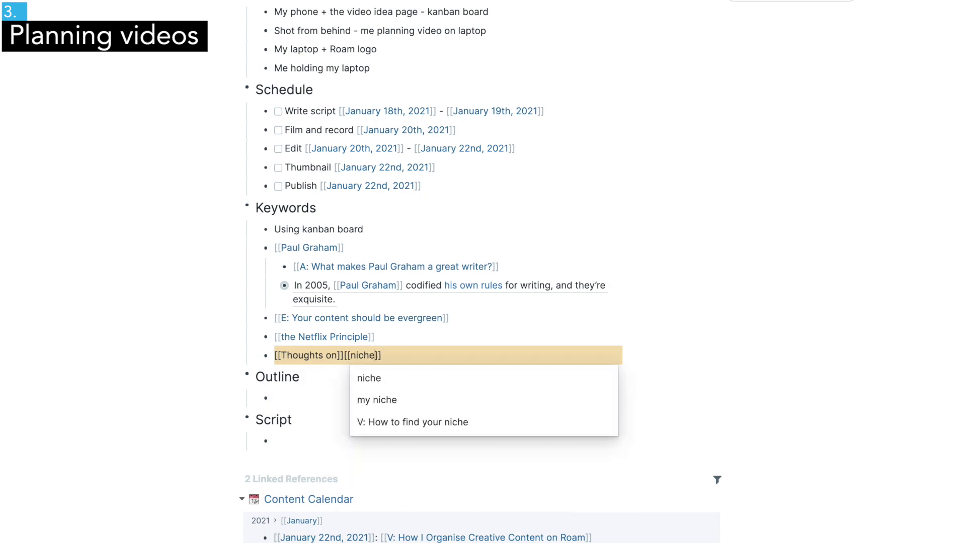
key(Return)
key(Return)
text([[roam42)
key(Return)
- Drag a highlight from the writer's sidebar page in as a reference and apply its children
mouse_move(396, 267)
scroll(582, 251, down, 5)
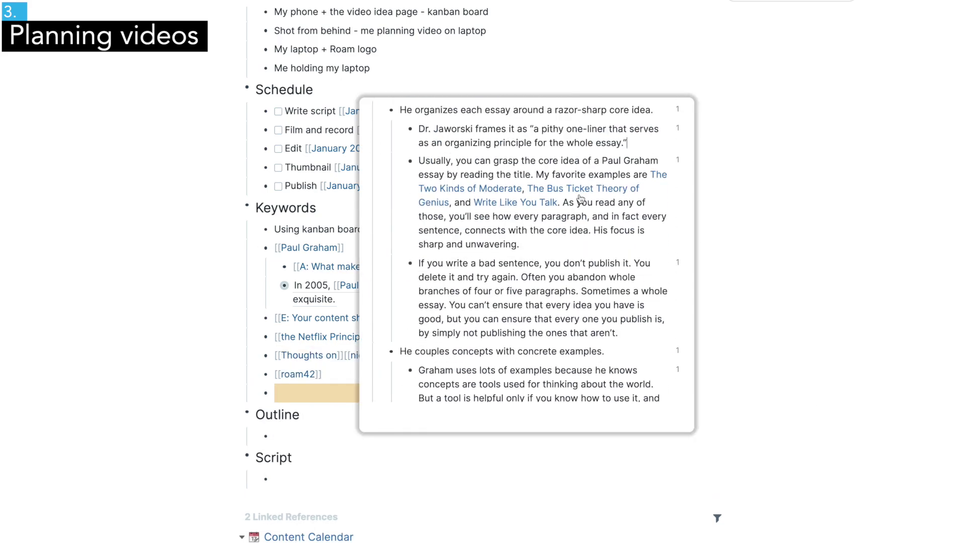
shift+click(583, 251)
drag(622, 158, 281, 241)
right_click(181, 241)
click(217, 128)
- Reference the evergreen-content block ('that your content is…') under the Netflix Principle
scroll(557, 334, down, 1)
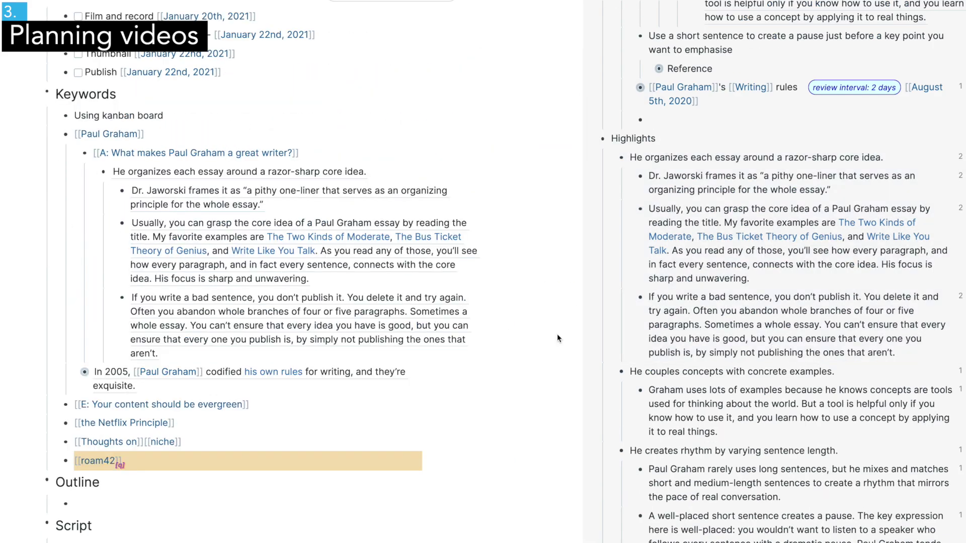
scroll(775, 301, down, 10)
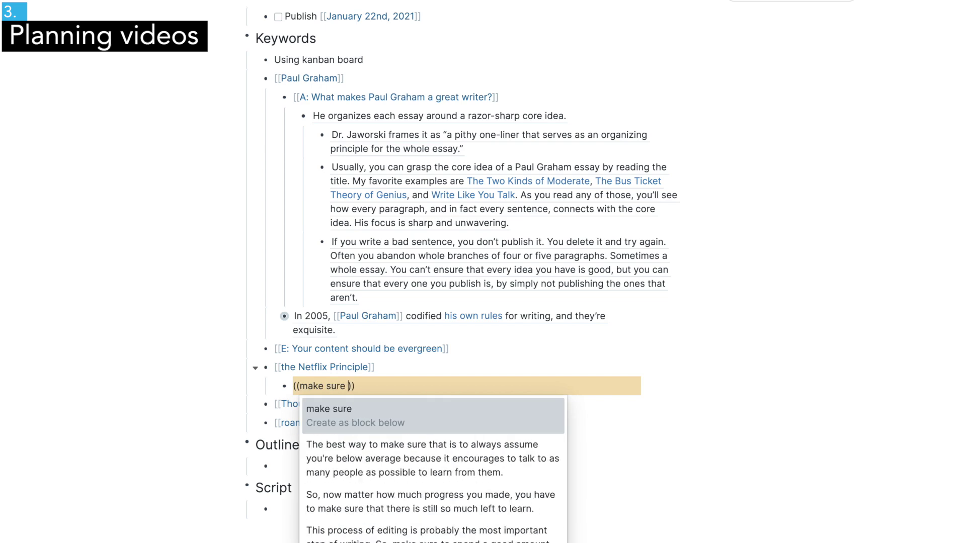
text(that your conte)
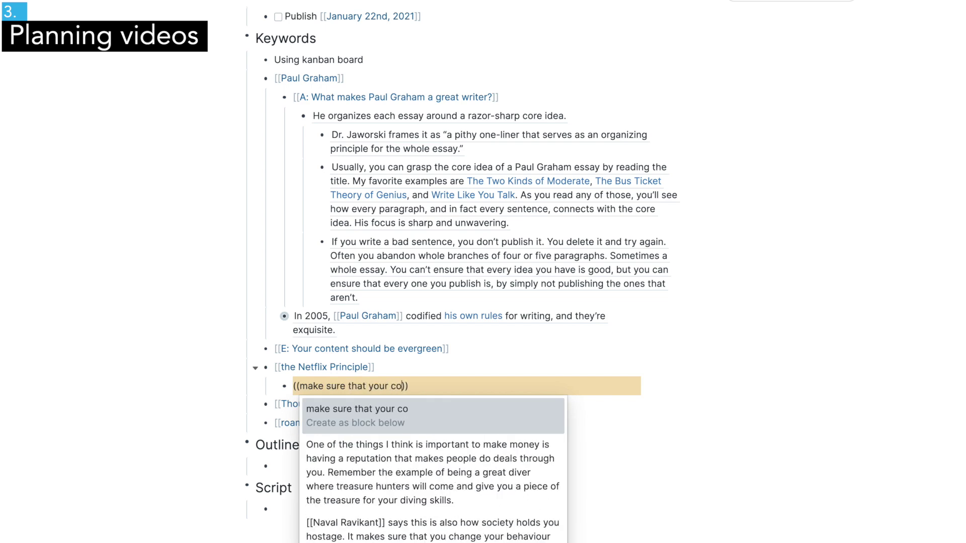
text(nt is)
key(Down)
key(Return)
click(301, 473)
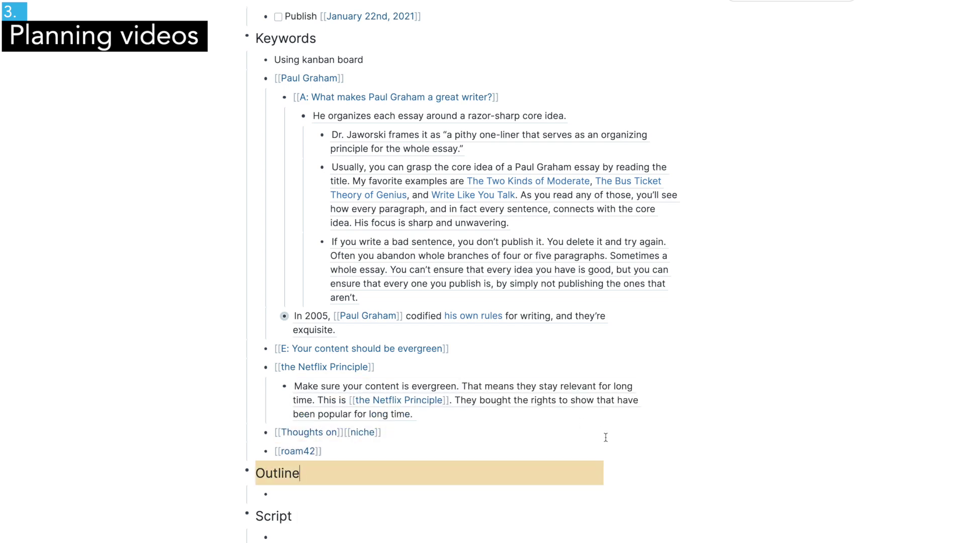
- Make the Outline a numbered list with sections Hook, Intro, Roam Planning and Summary
scroll(556, 450, down, 1)
right_click(246, 427)
click(312, 494)
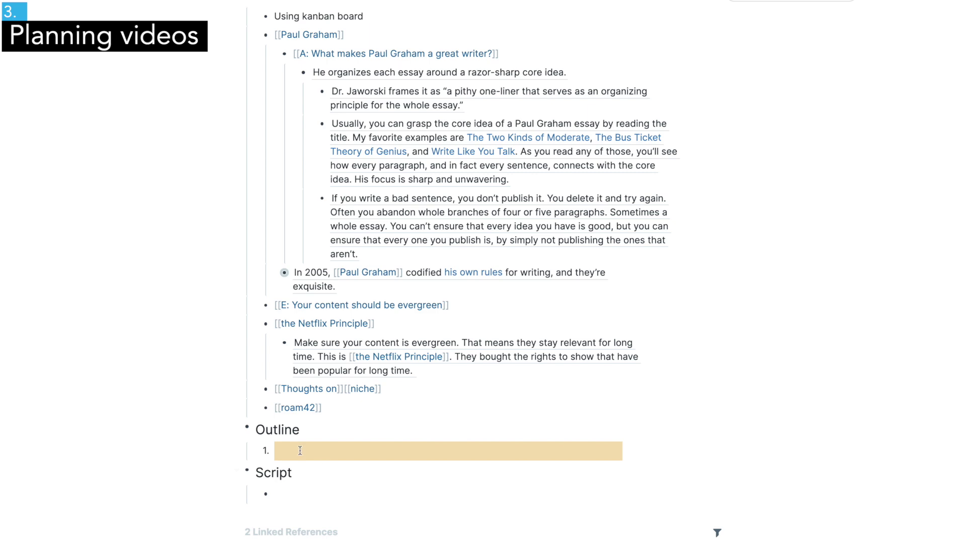
text(Hook)
key(Return)
text(Intro)
key(Return)
text(Roam Planning)
key(Return)
text(Summary)
- Nest 'B-roll: my template? or a brief summary' under Hook
key(Up)
key(Up)
key(Up)
key(Return)
key(Tab)
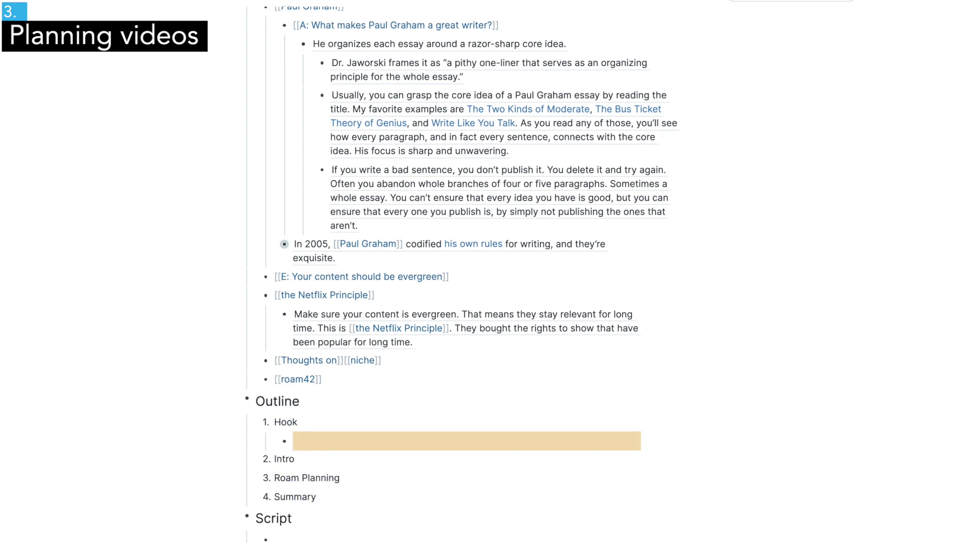
text(B-roll: my template? or a brief summary)
- Add Intro points: 'Hello', 'Why have a content management system?', 'What this video is about'
key(Down)
key(Return)
key(Tab)
text(Hello)
key(Return)
scroll(735, 396, down, 2)
text(Why have a content management system?)
key(Return)
text(What this video is about)
- Add Roam Planning points: capturing ideas with Roam 42 or daily note, picking up ideas, using the template
key(Down)
key(Return)
key(Tab)
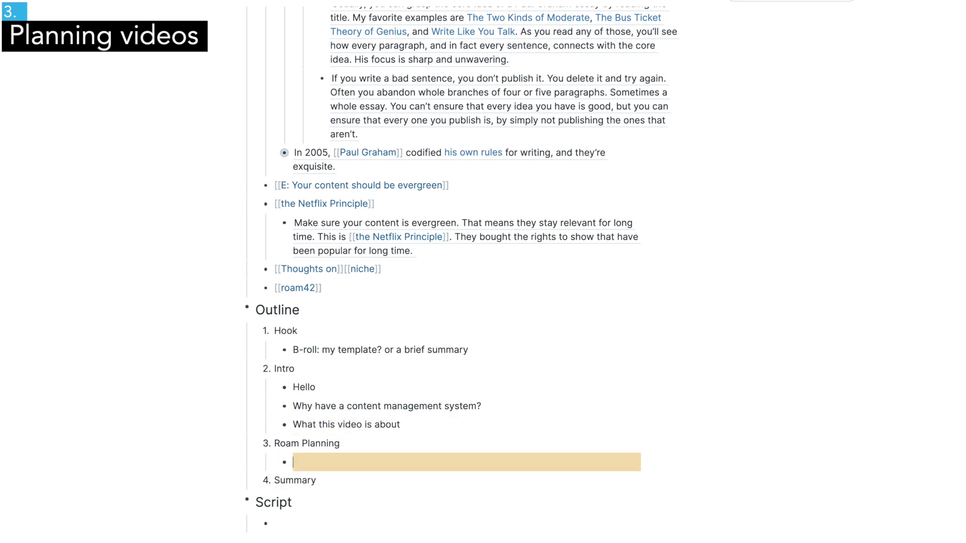
scroll(931, 394, down, 2)
text(Capturing ideas with Roam 42 or daily note)
key(Return)
text(Picking up ideas)
key(Return)
text(Using the template)
- Nest 'key message title thumbnail keywords outline script' under Using the template, then begin a Summary point
key(Return)
key(Tab)
text(key message title thumbnail keywords outline script)
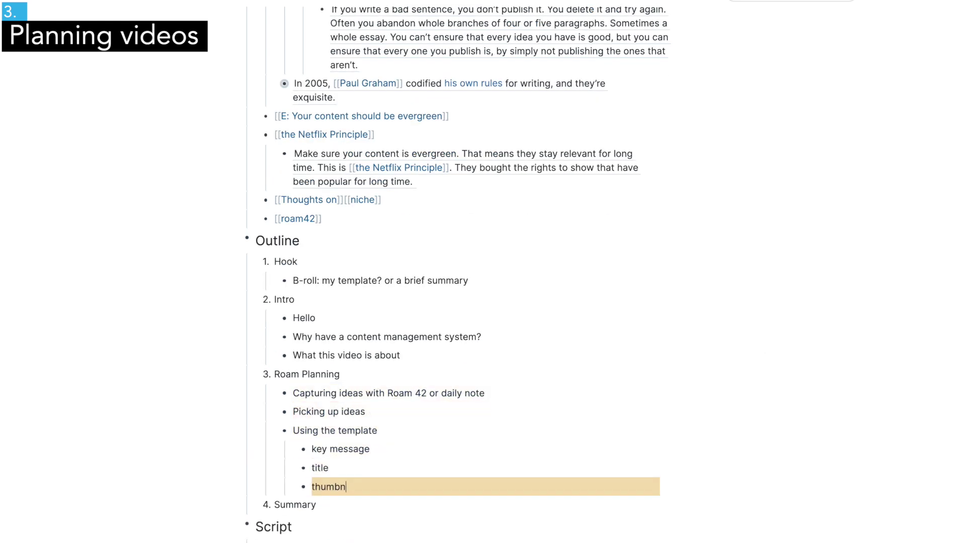
key(Down)
key(End)
key(Return)
key(Tab)
scroll(787, 359, down, 2)
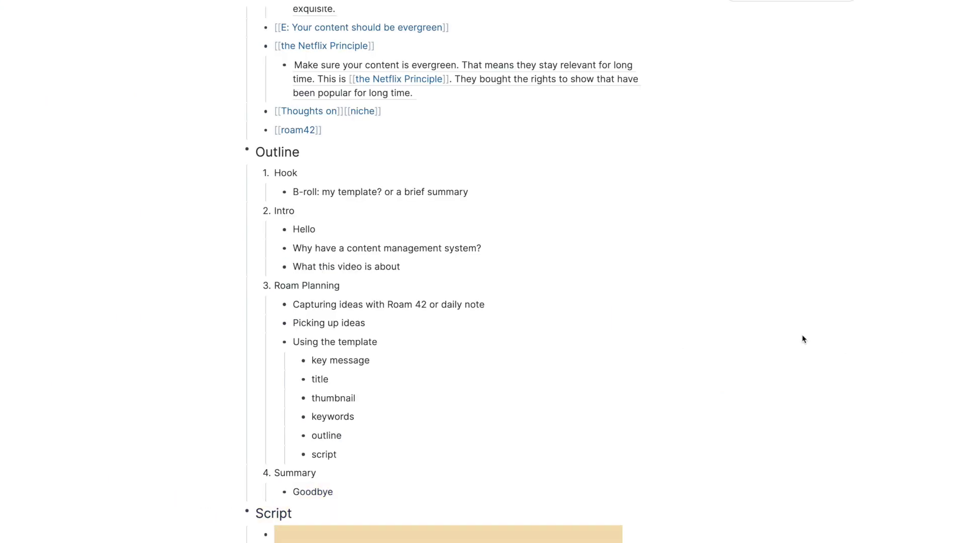
- Open the page outline in the right sidebar and zoom into the Script section
scroll(769, 315, up, 15)
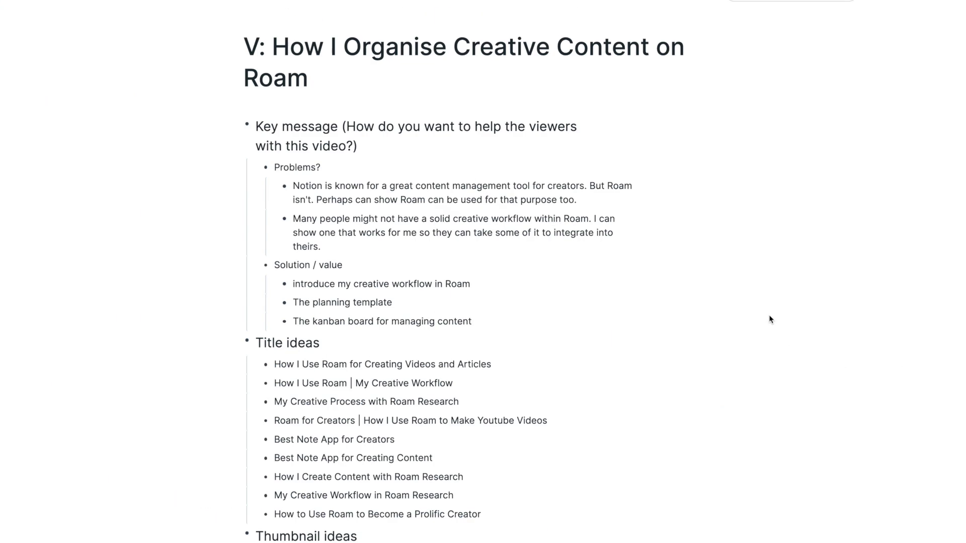
shift+click(394, 50)
scroll(509, 224, down, 15)
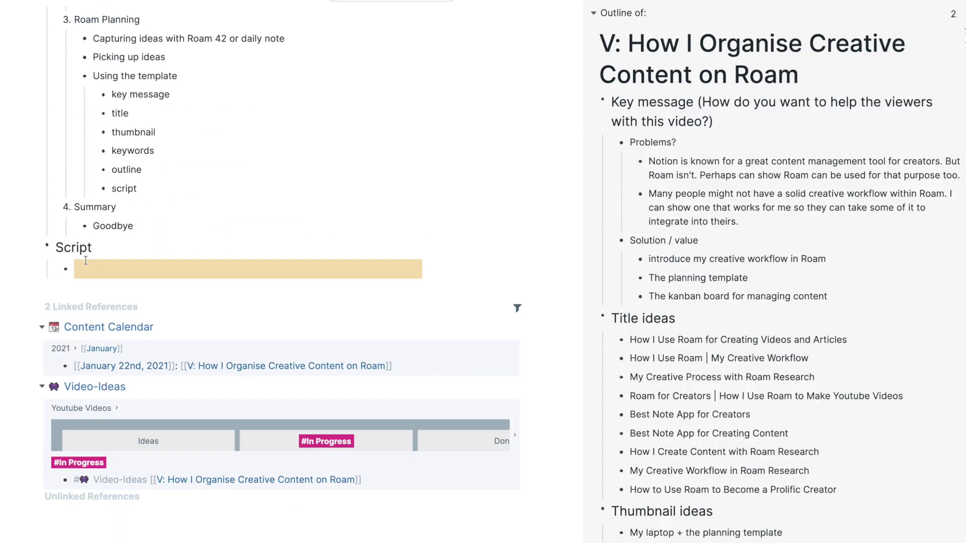
click(97, 250)
key(ctrl+period)
key(Down)
scroll(856, 301, down, 10)
scroll(648, 316, down, 3)
- Add Hook and Intro to the script and begin the intro line 'I've been using Roam f…'
text(Hook)
key(Return)
text(Intro)
key(Return)
key(Tab)
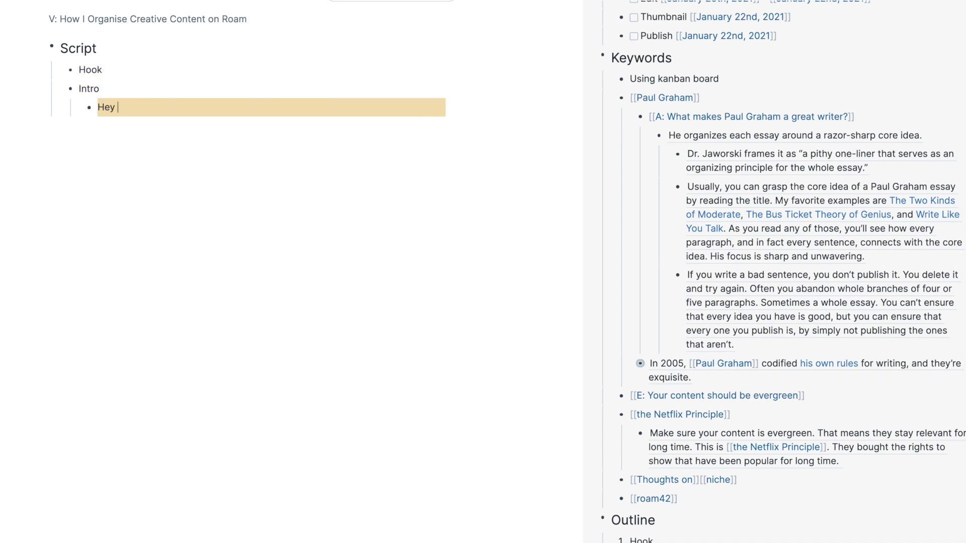
text(I've been using Roam for about)
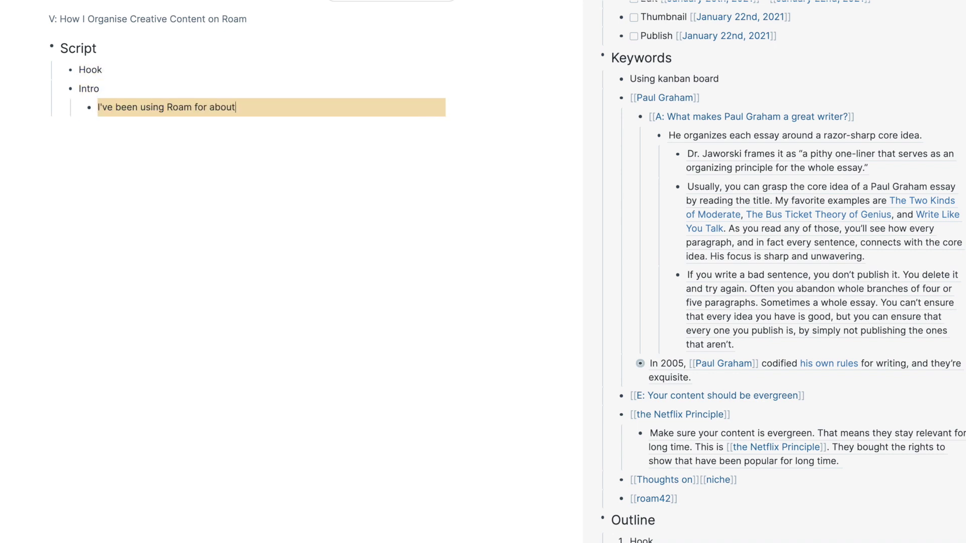